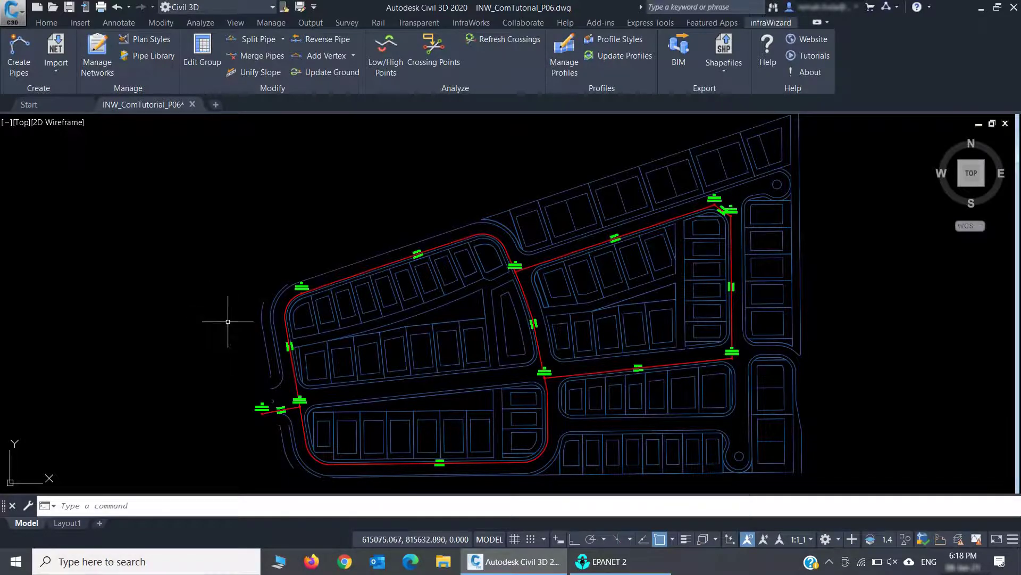
- Export the EPANET 2 network map as MCS_Water.inp into the CAD and Models\Water folder
left_click(590, 563)
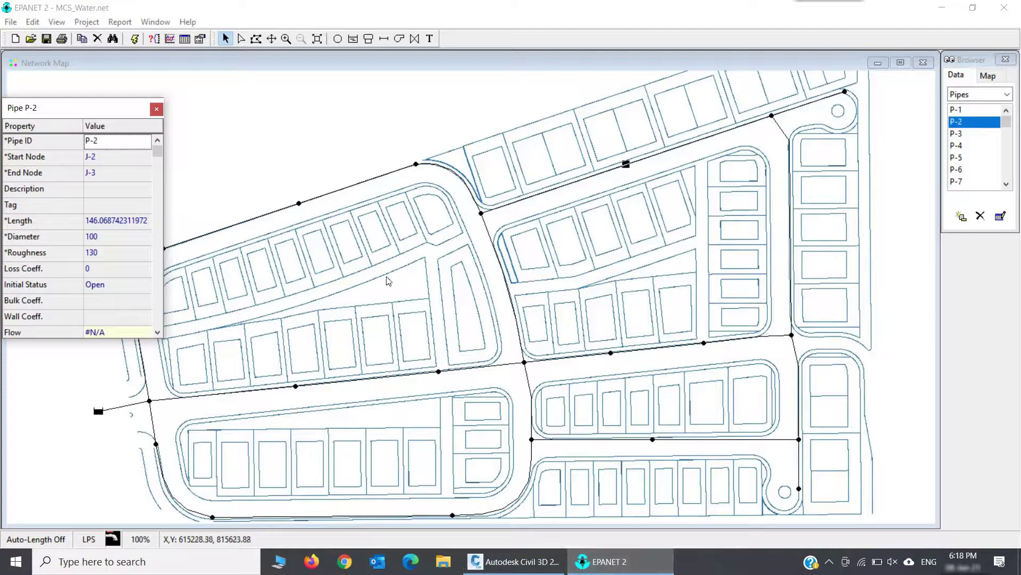
left_click(767, 183)
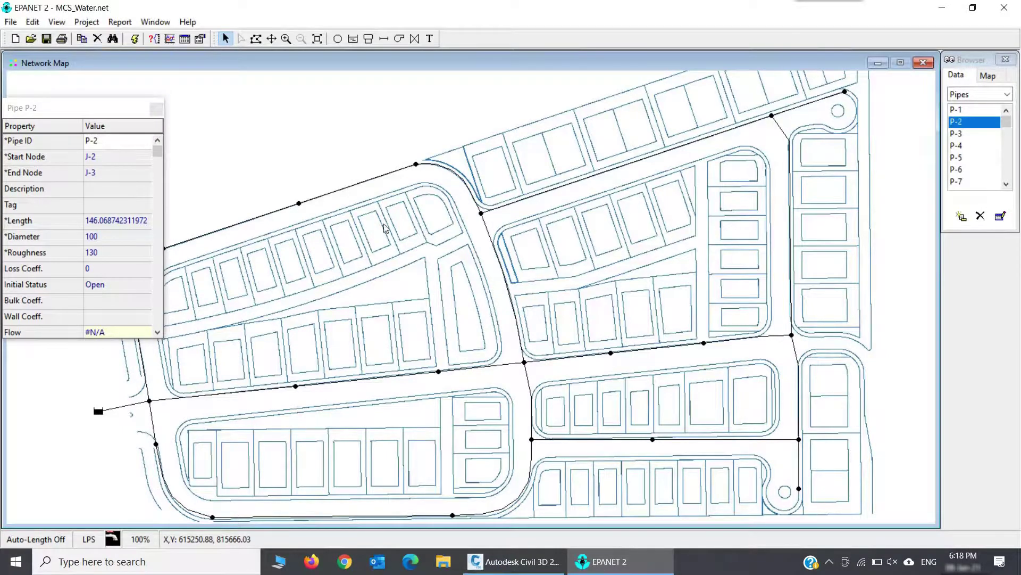
left_click(9, 22)
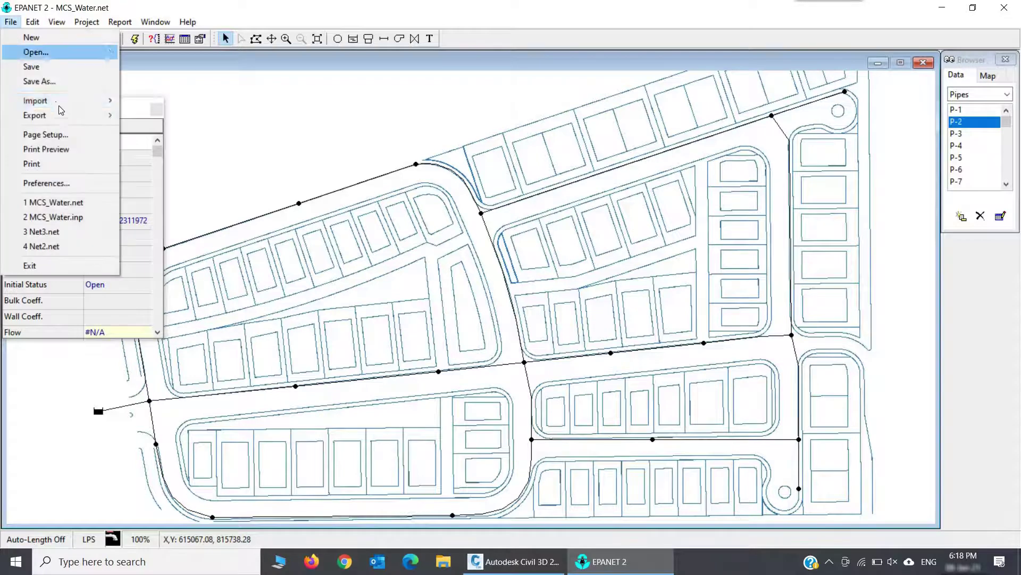
mouse_move(62, 114)
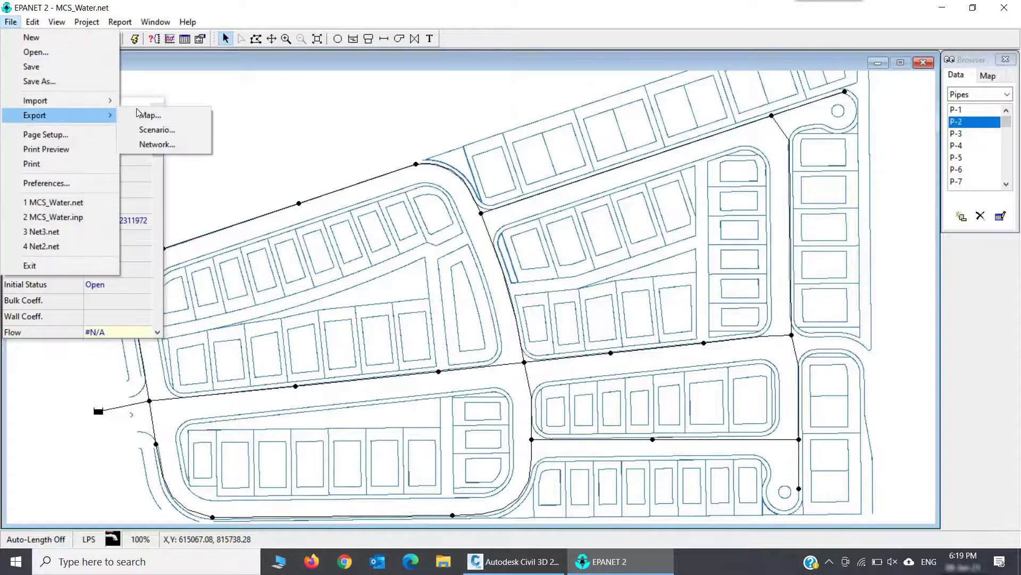
left_click(165, 147)
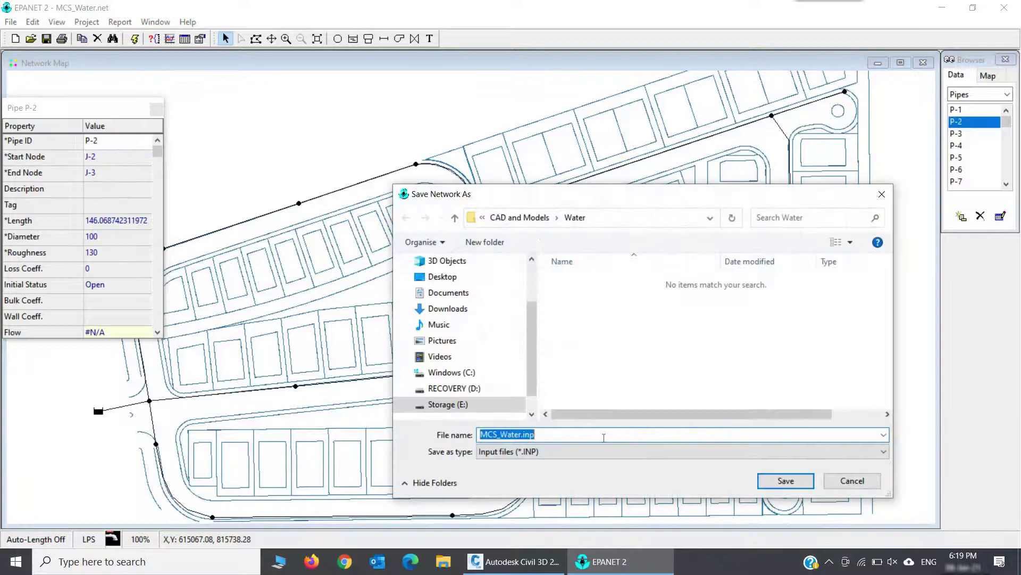
left_click(604, 438)
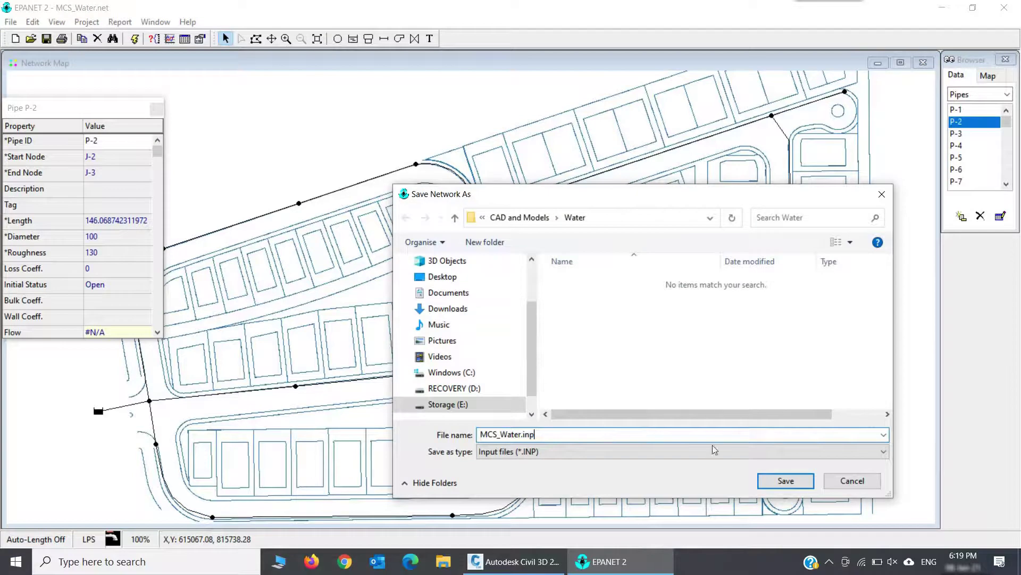
left_click(785, 480)
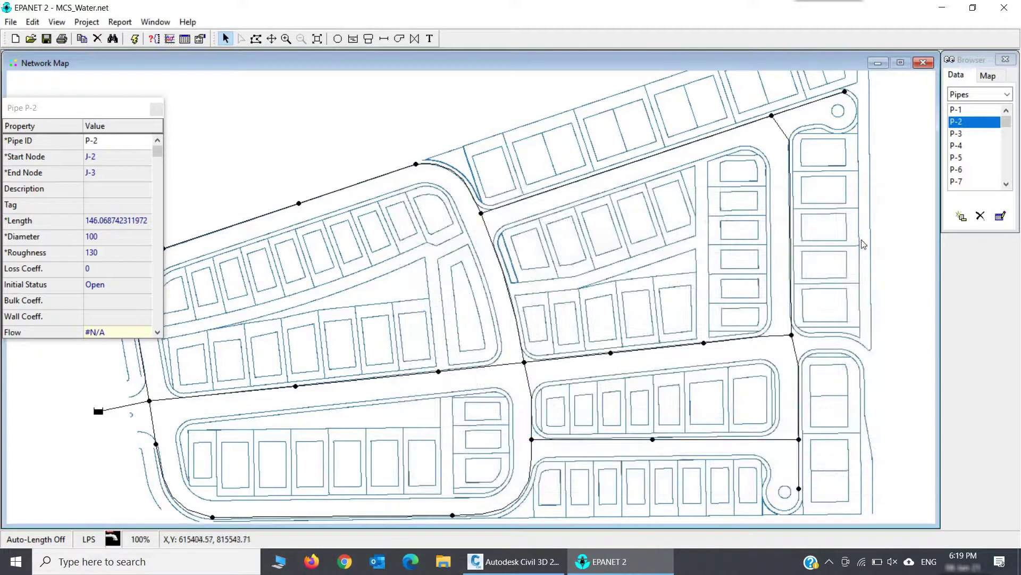
- Close EPANET and start an infraWizard EPANET import of MCS_Water.inp as new pressure network PW
left_click(1005, 7)
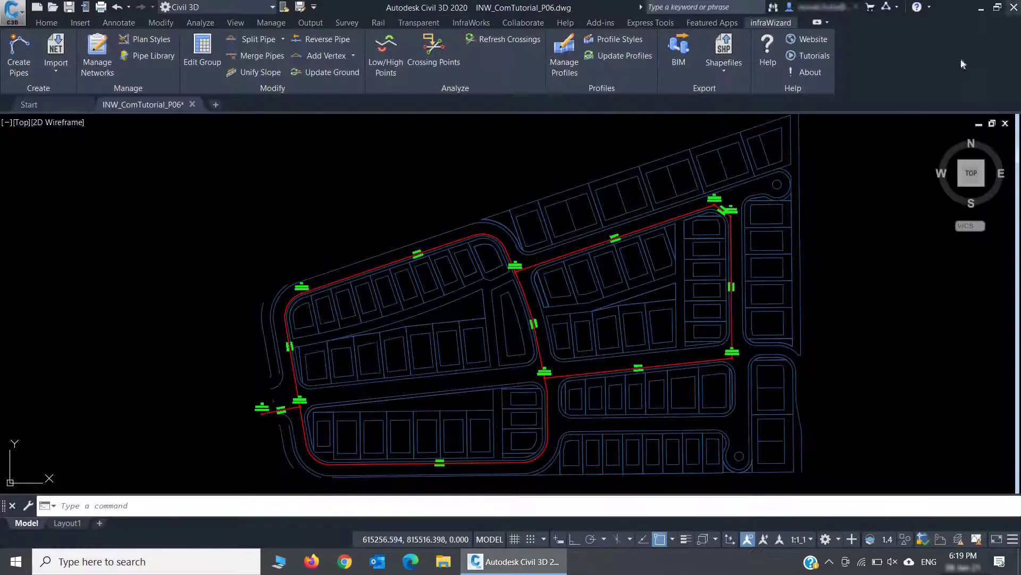
left_click(56, 69)
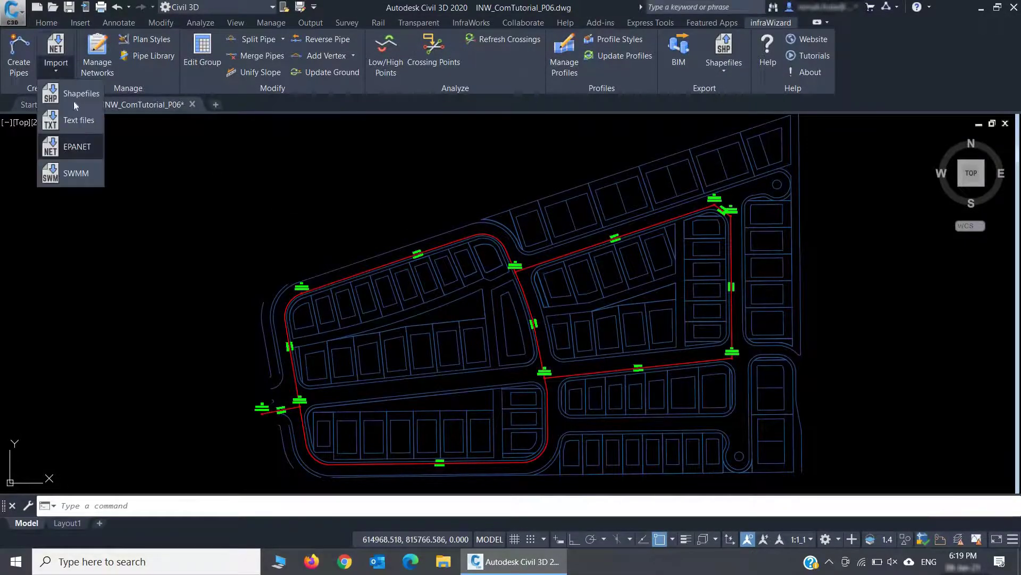
left_click(92, 151)
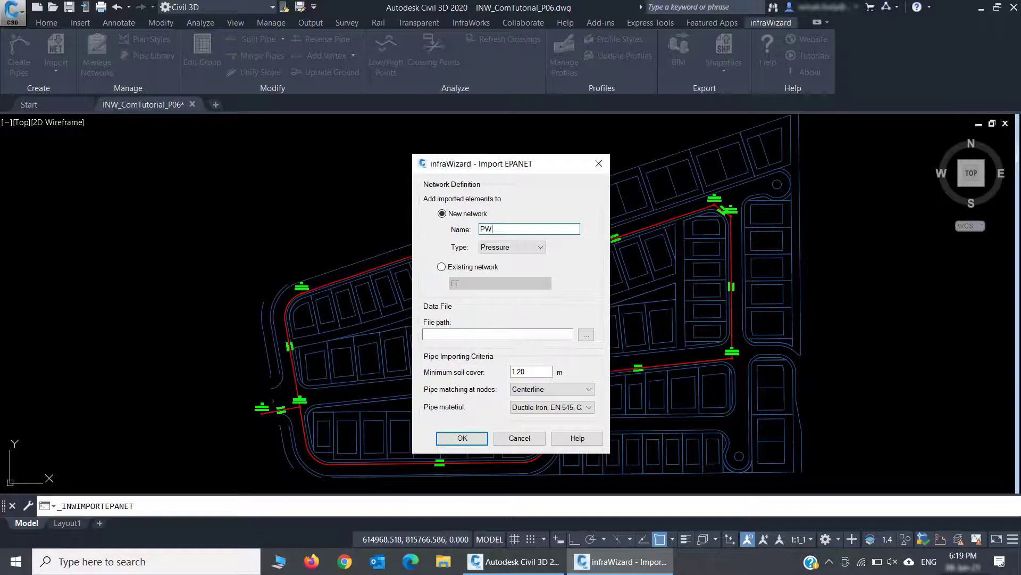
left_click(585, 335)
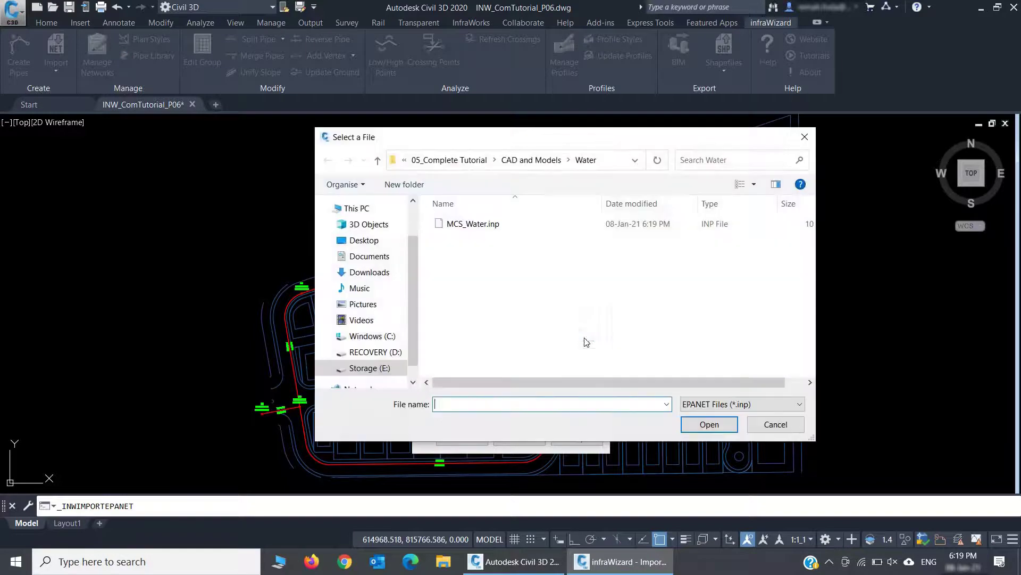
double_click(523, 225)
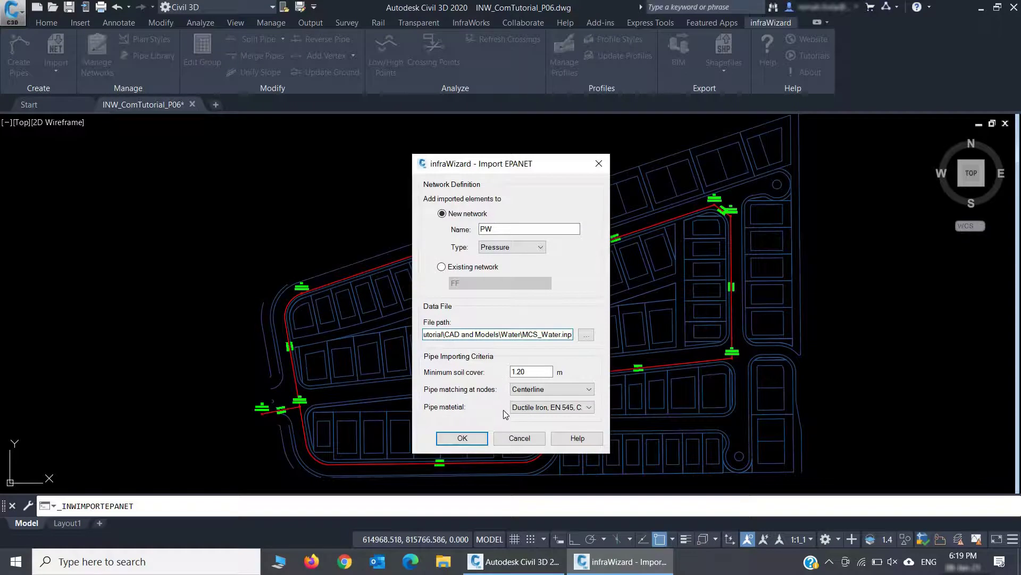
left_click(539, 376)
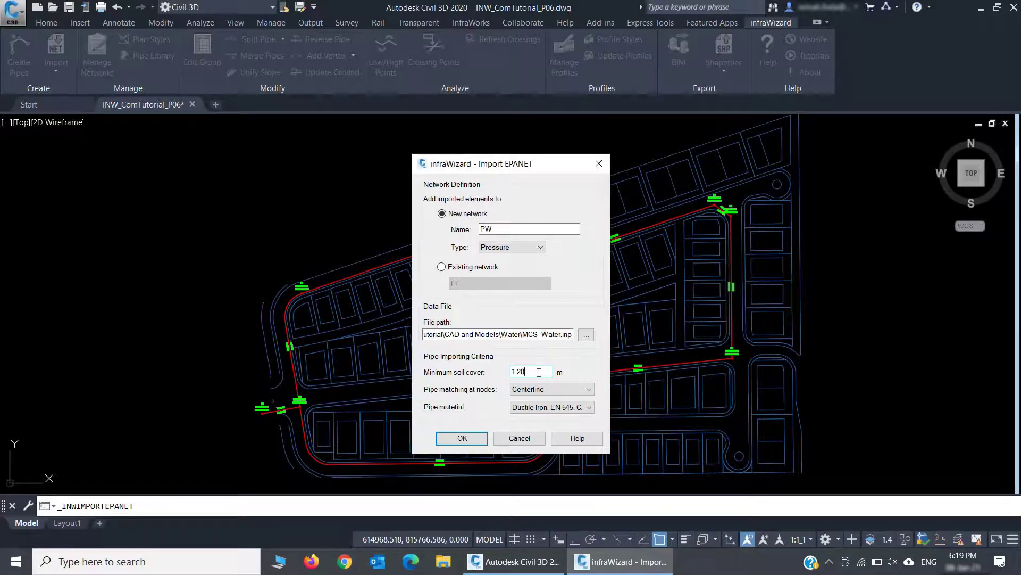
- Keep 1.20 m cover, centerline pipe matching and Ductile Iron EN 545 C25-40 pipes, then import PW
left_click(558, 393)
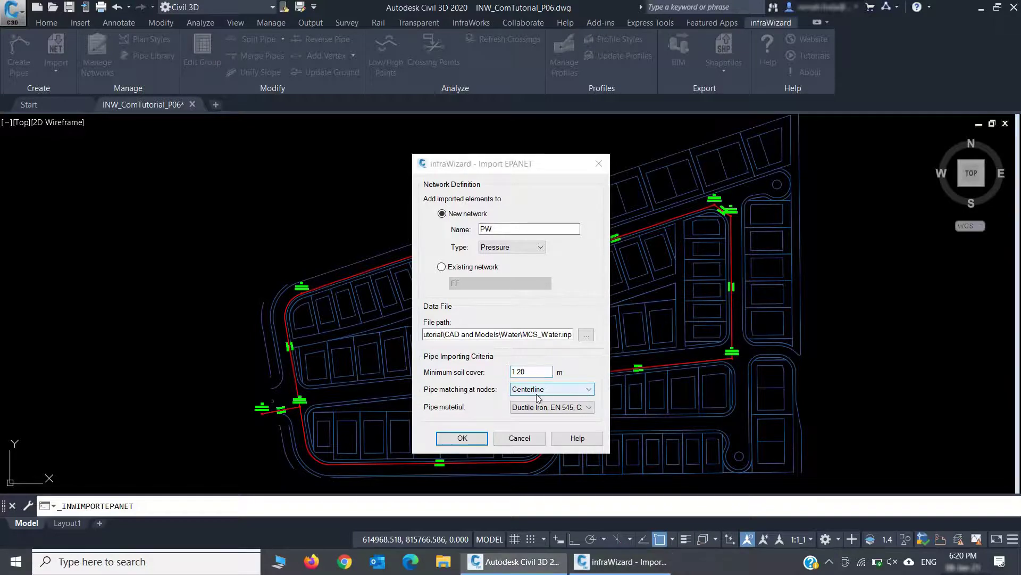
left_click(485, 411)
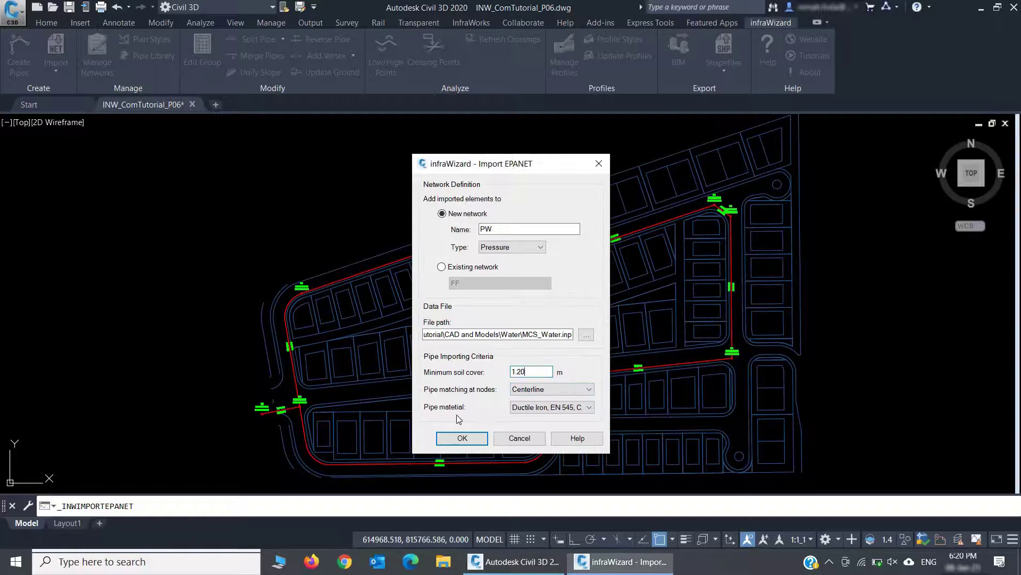
left_click(570, 409)
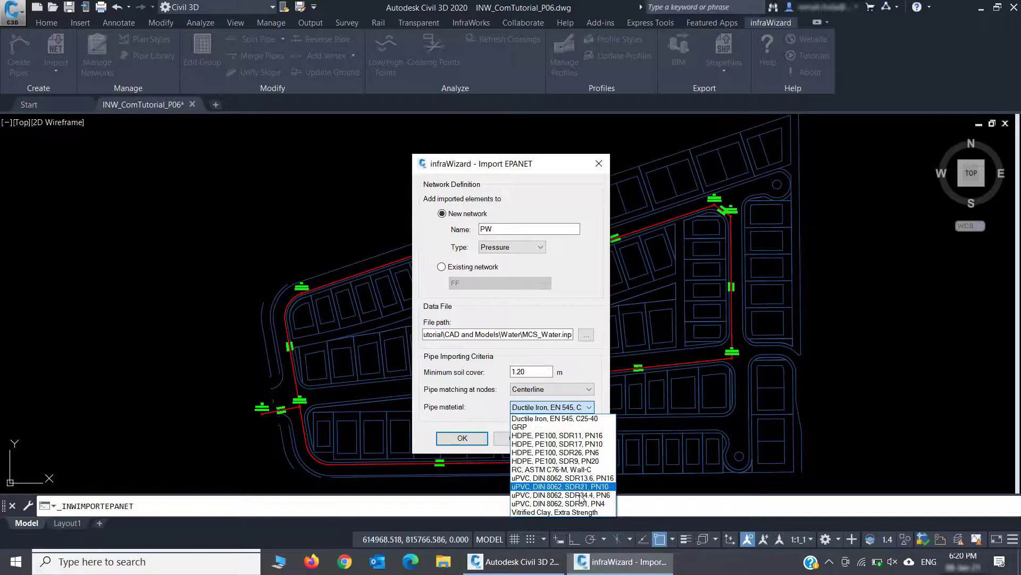
left_click(577, 419)
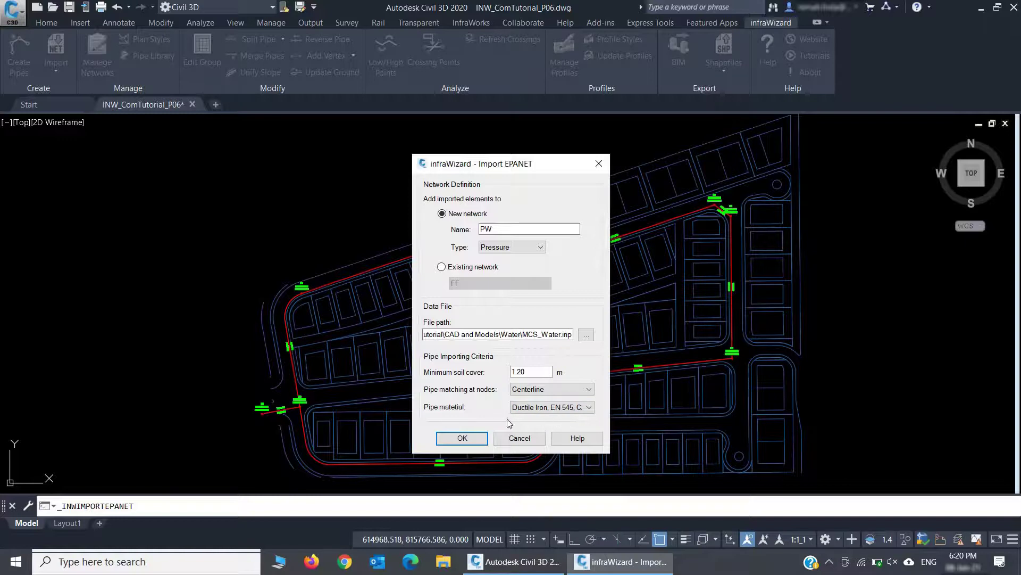
left_click(462, 438)
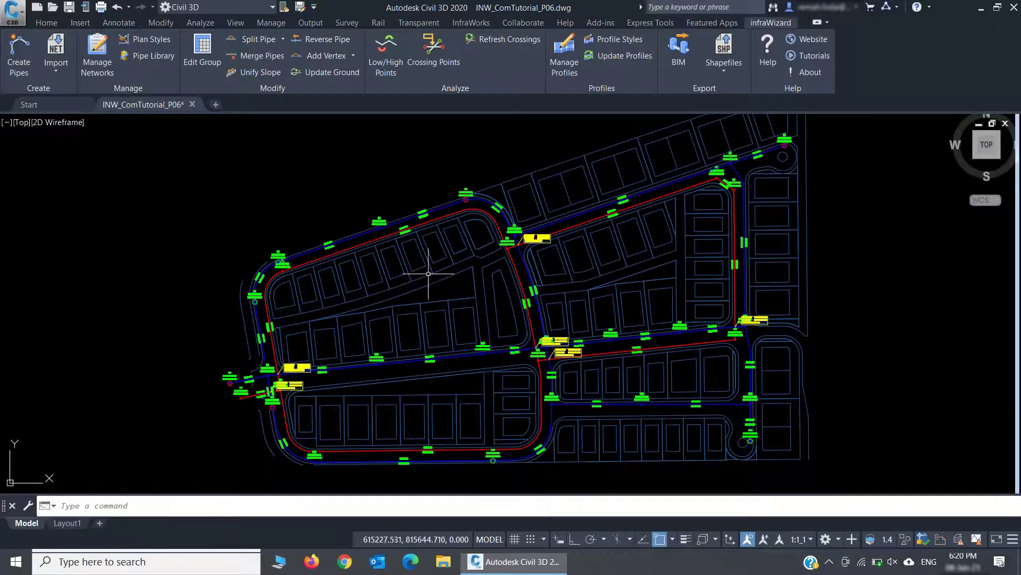
- Zoom and pan to the PW Ø150 / FF Ø200 crossing label near junction J-8
scroll(396, 225, "up", 4)
scroll(396, 225, "up", 4)
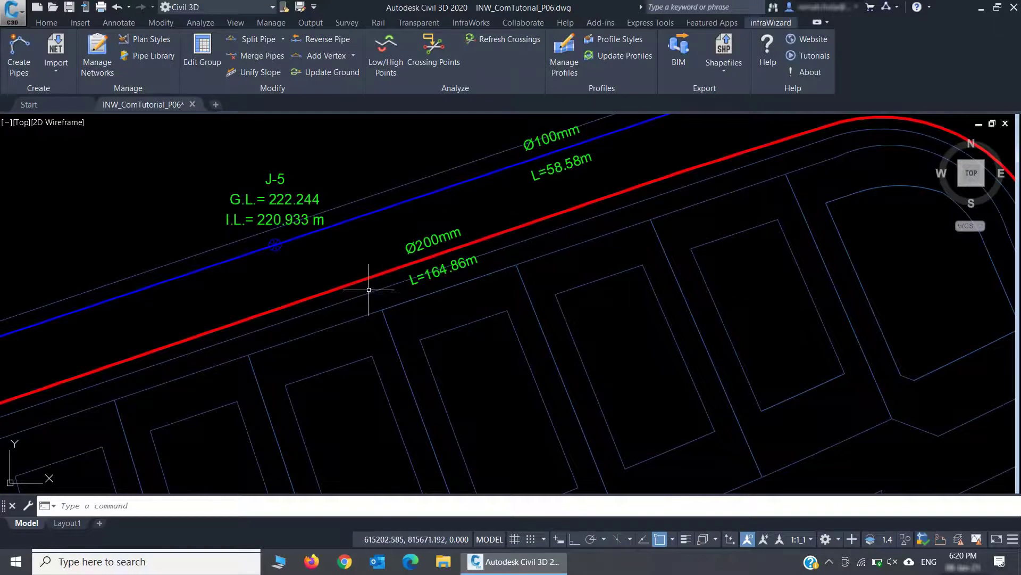
scroll(372, 276, "down", 3)
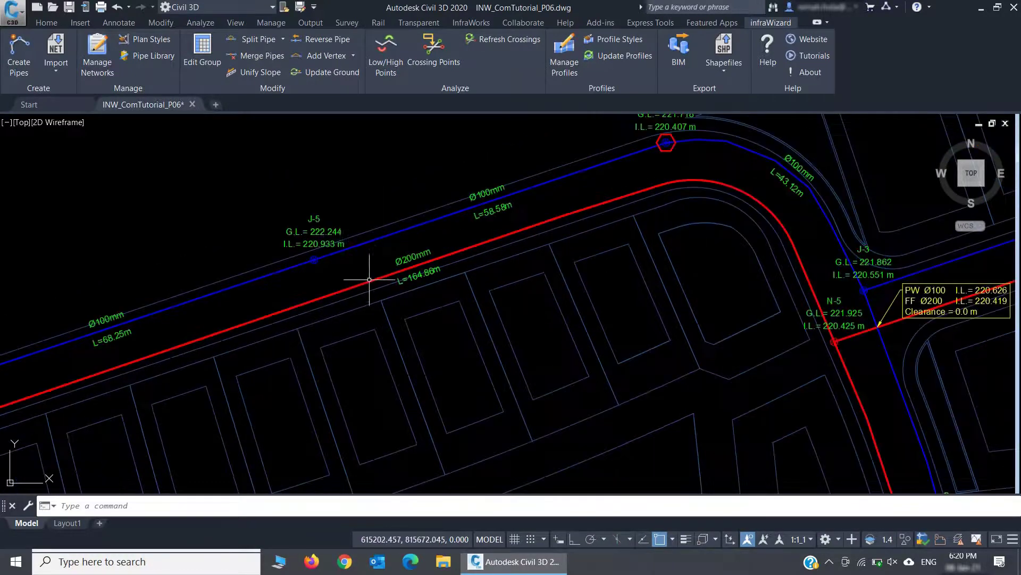
scroll(347, 250, "up", 3)
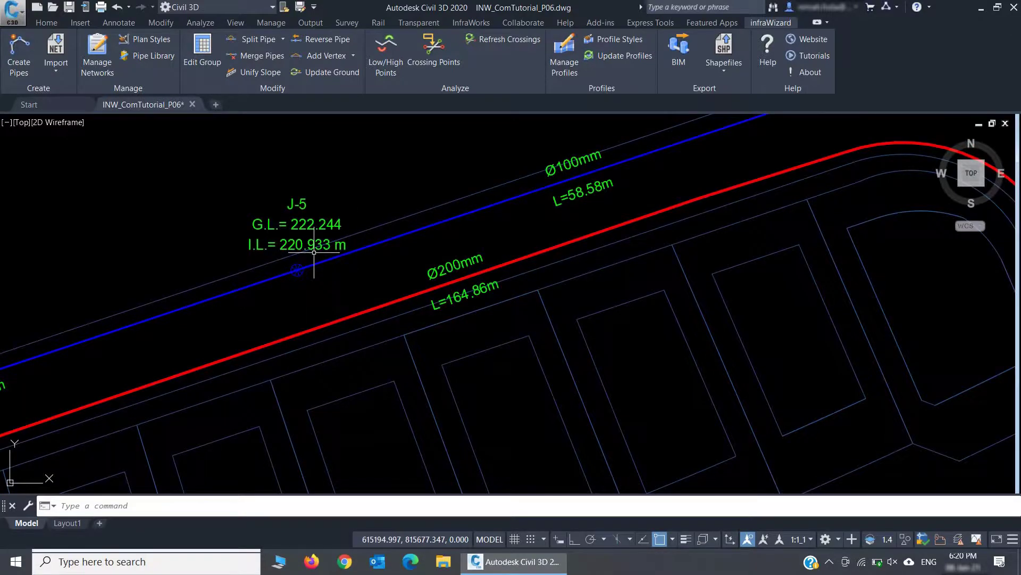
mouse_move(314, 269)
middle_mouse_down()
mouse_move(251, 417)
mouse_move(406, 257)
middle_mouse_up()
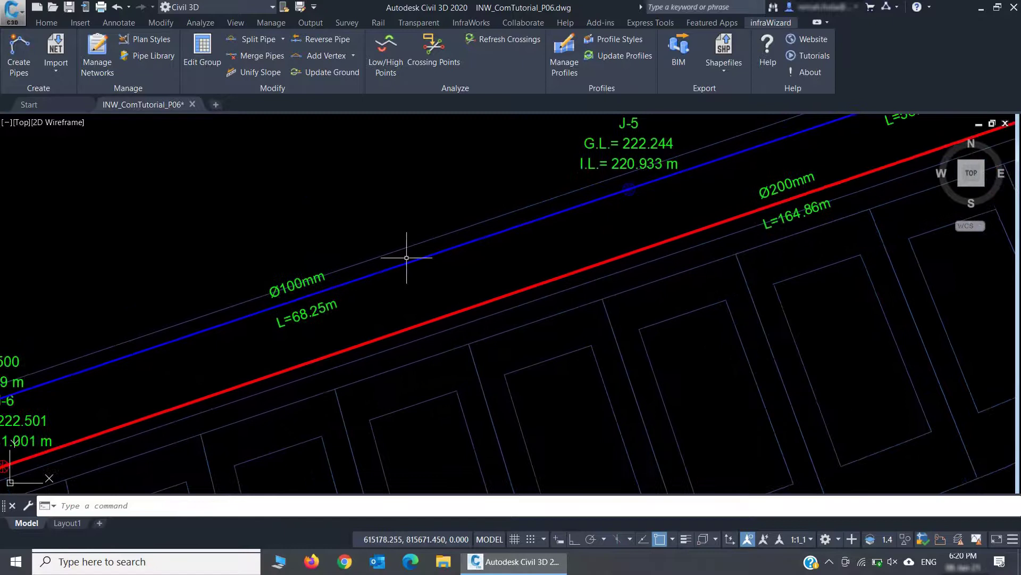
middle_click_drag(208, 321, 445, 225)
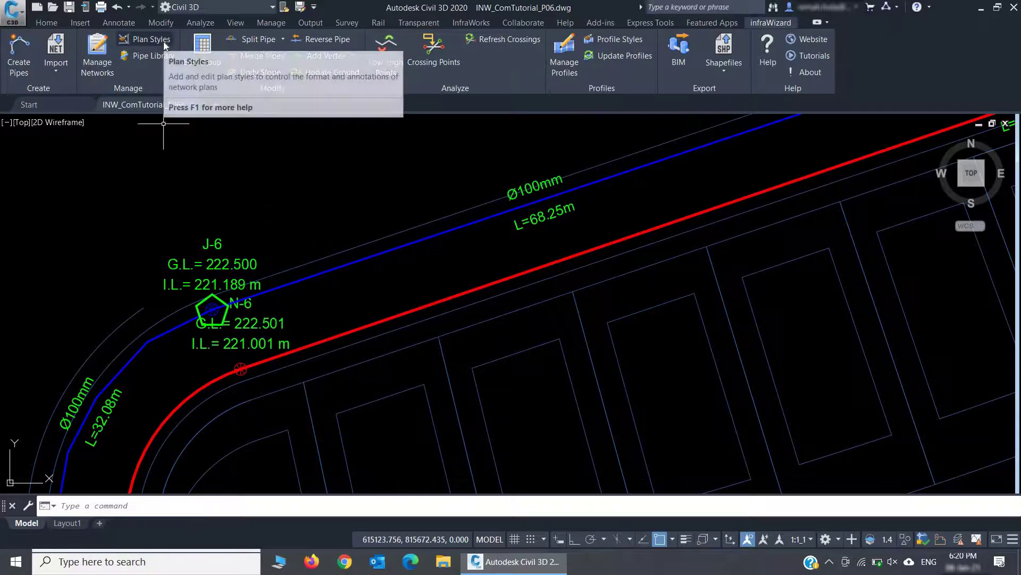
scroll(340, 255, "down", 4)
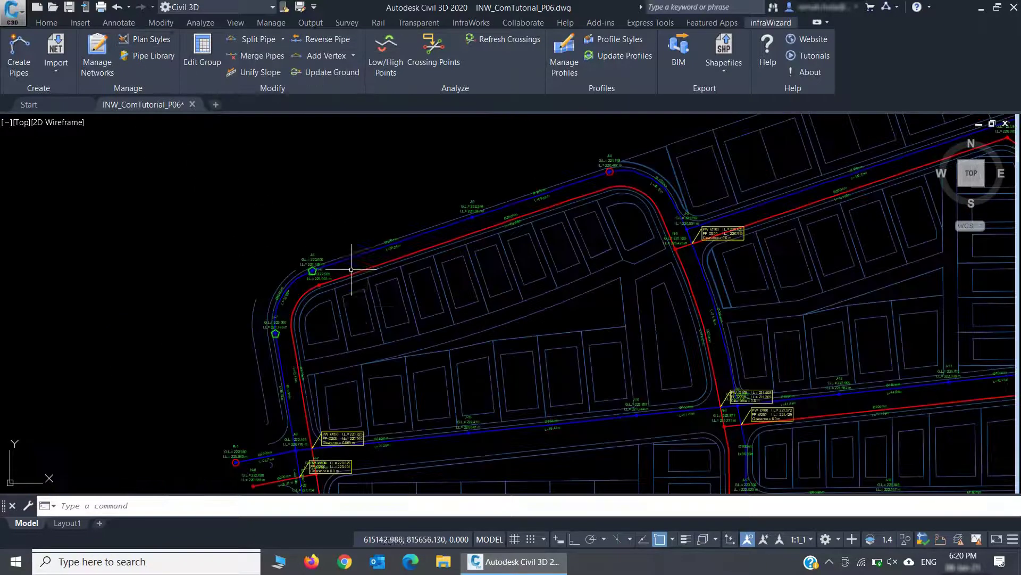
scroll(343, 435, "up", 6)
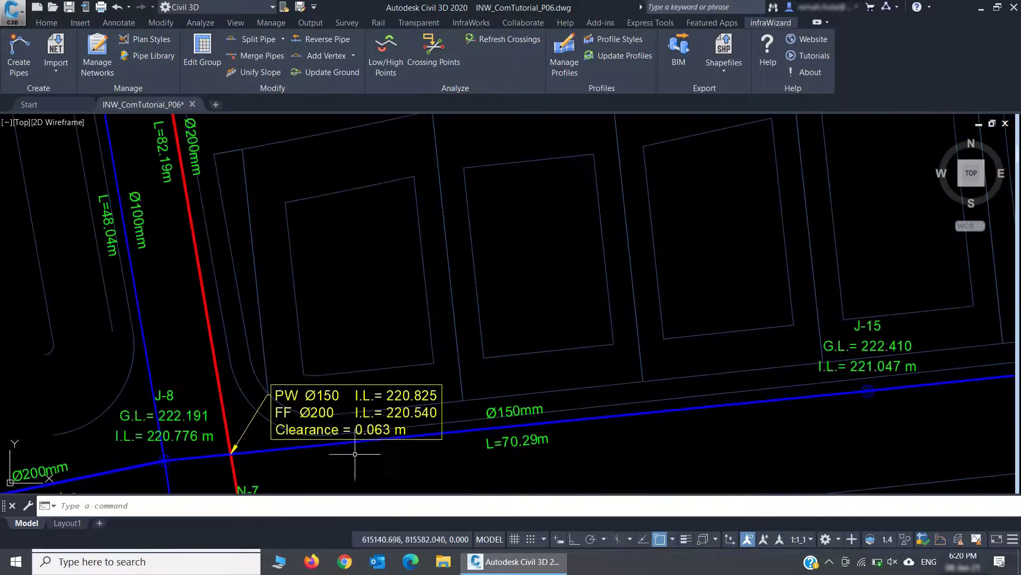
- Move the crossing label near J-8 upward with M, clear of the pipes, then zoom out over the network
left_click(373, 393)
left_click(371, 396)
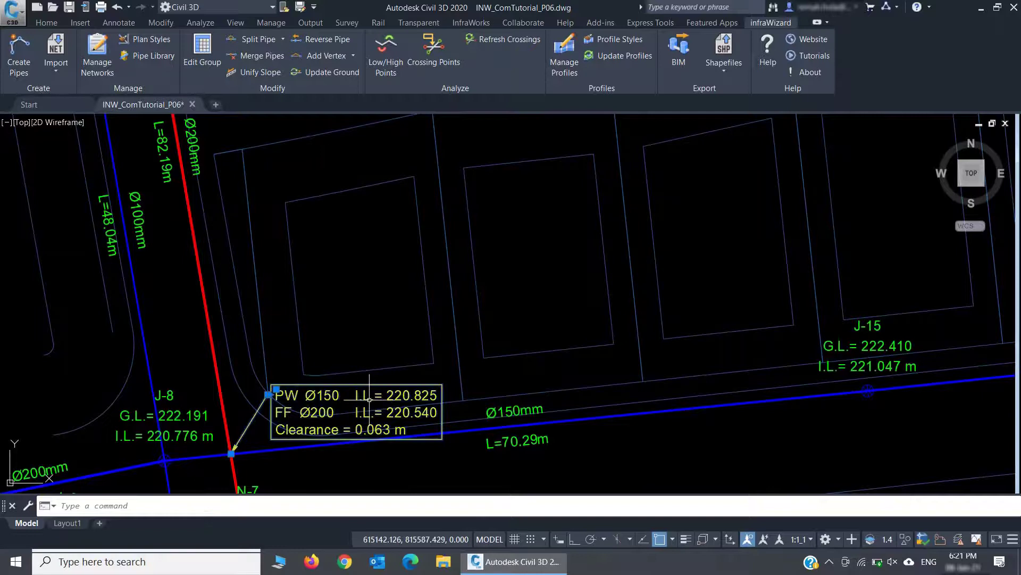
type("m")
key("Return")
left_click(332, 412)
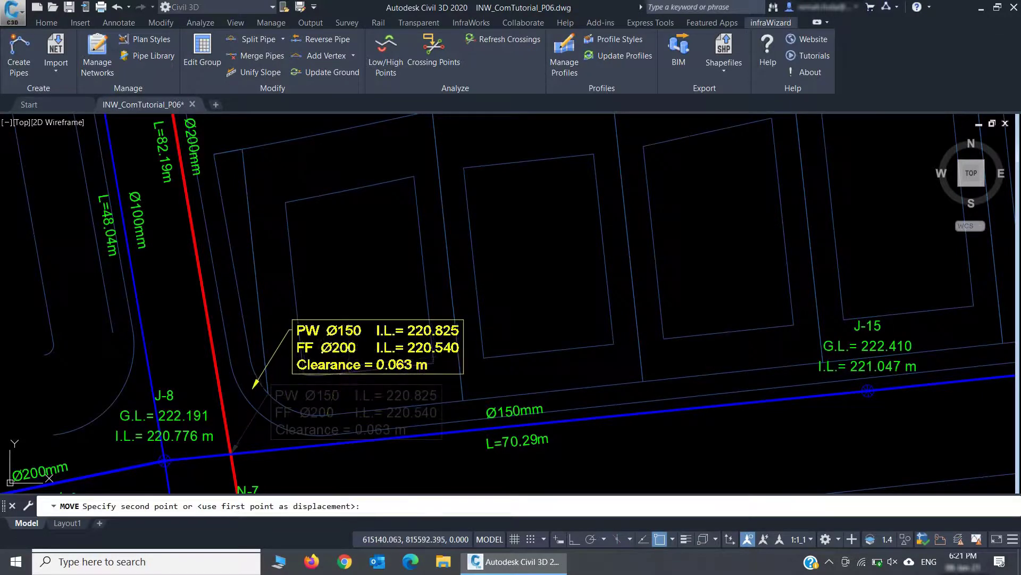
left_click(353, 347)
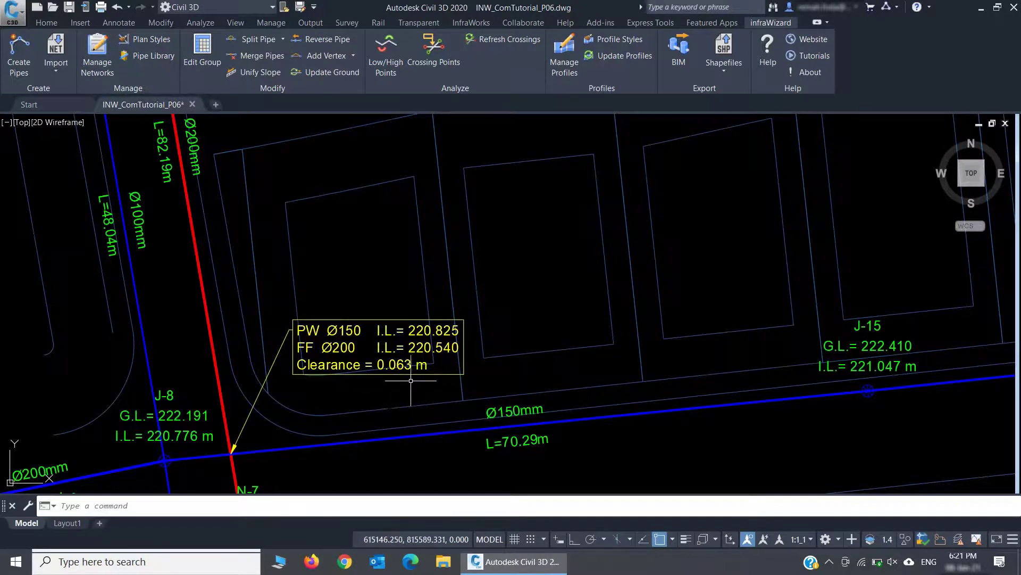
scroll(513, 353, "down", 6)
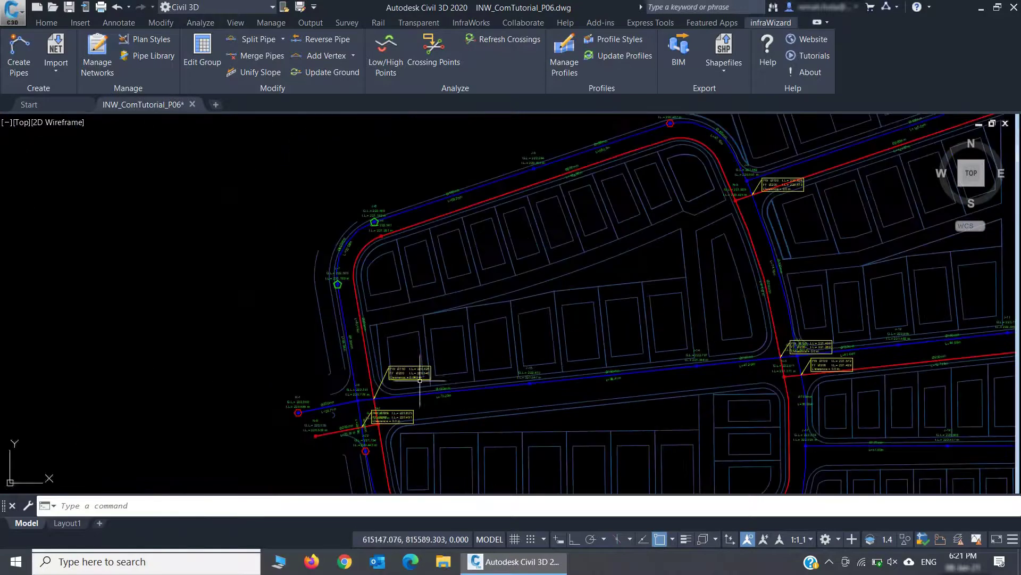
mouse_move(513, 353)
middle_mouse_down()
mouse_move(356, 365)
mouse_move(348, 348)
middle_mouse_up()
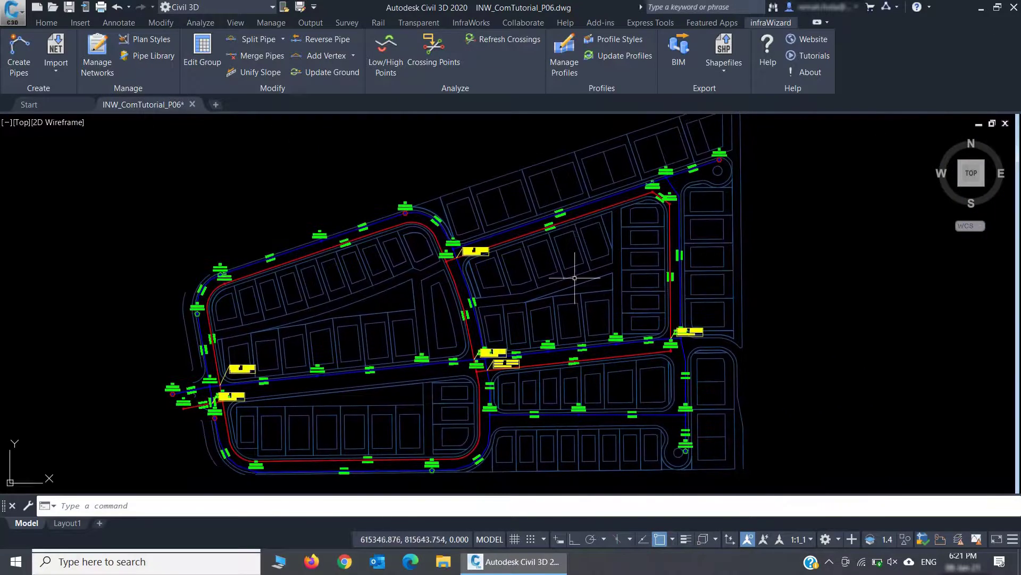
- Create profiles for all five auto-detected PW pipe lines, names shown, inserted right of the site plan
left_click(567, 67)
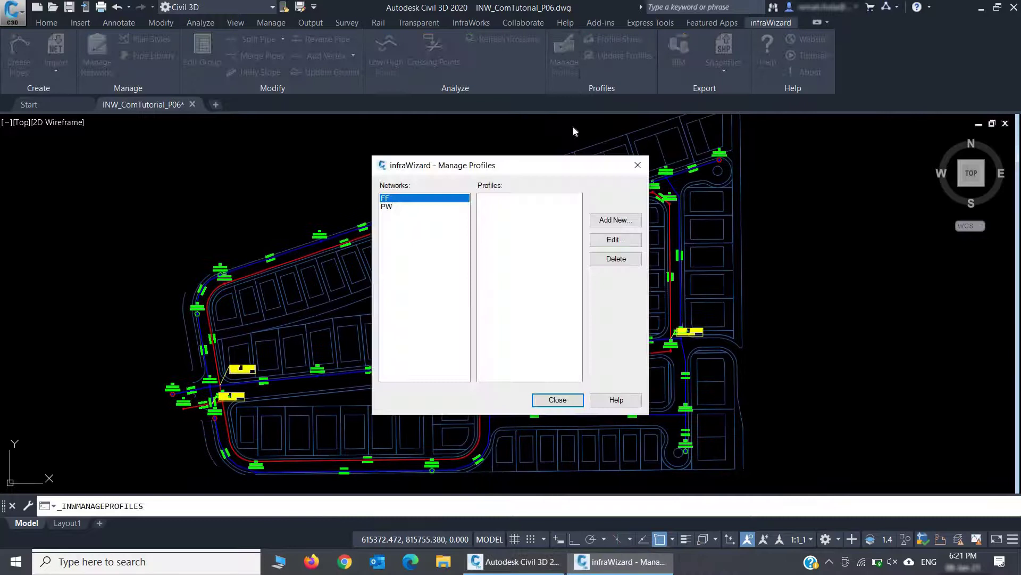
left_click(459, 207)
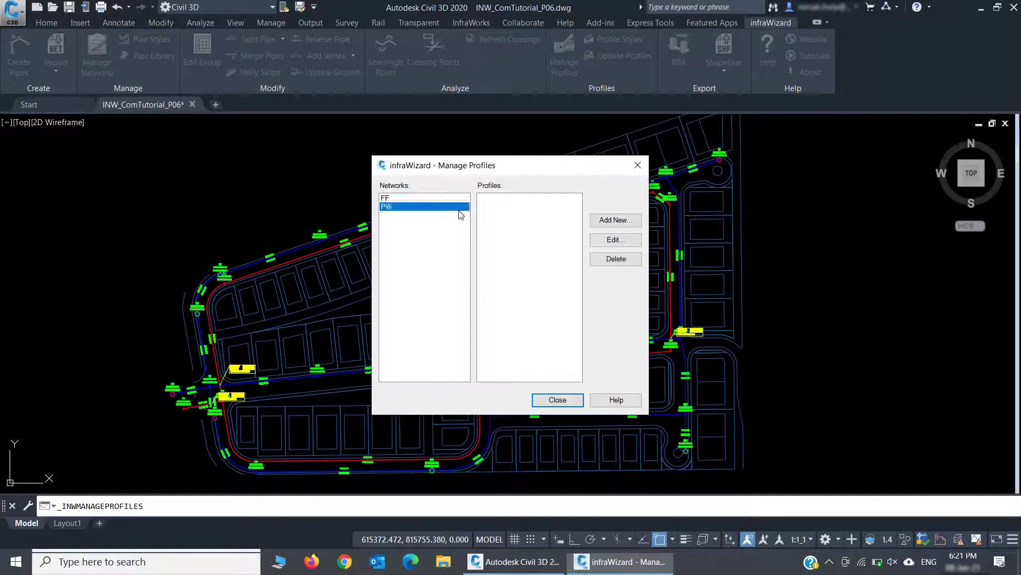
left_click(614, 220)
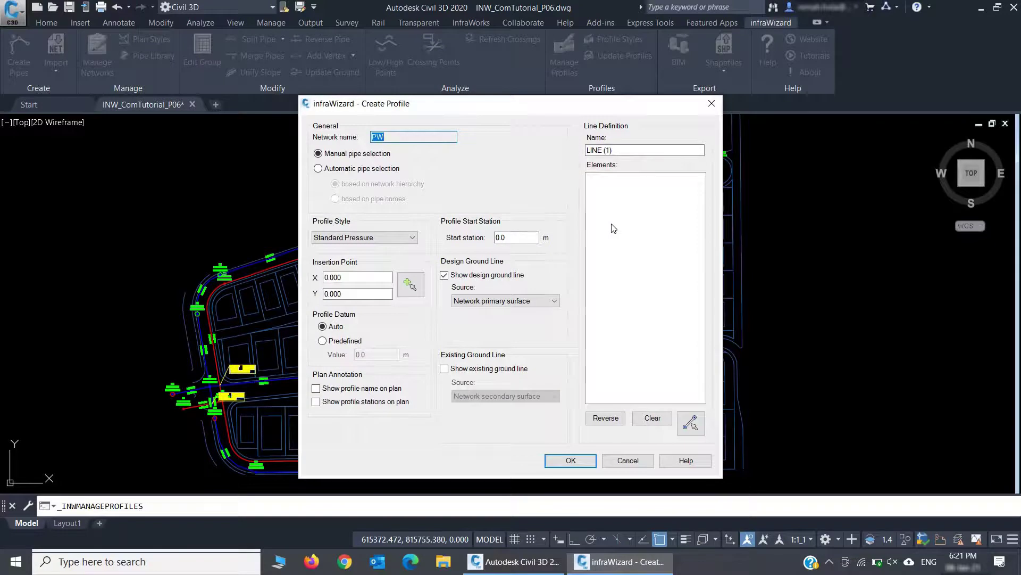
left_click(391, 170)
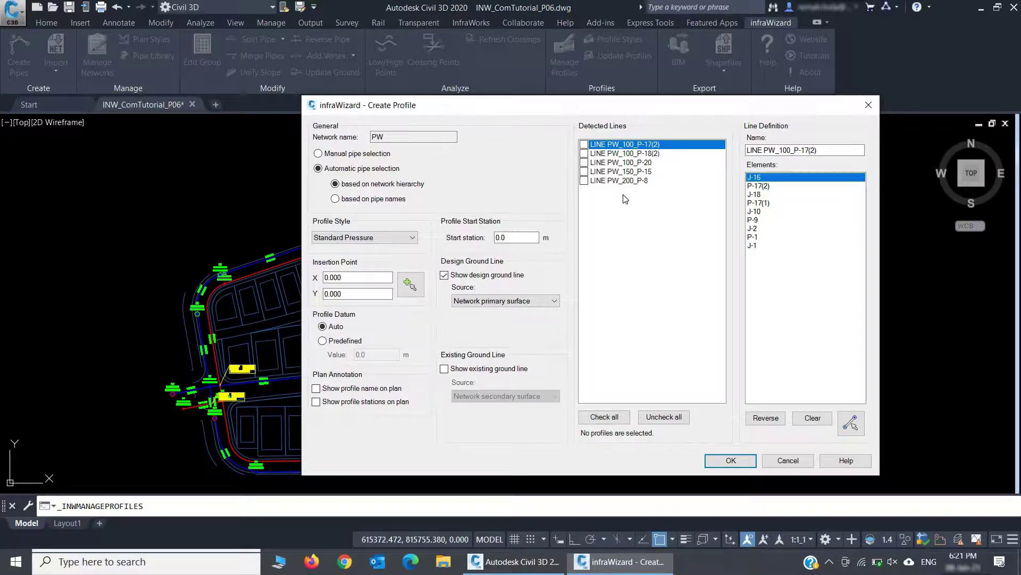
left_click(611, 419)
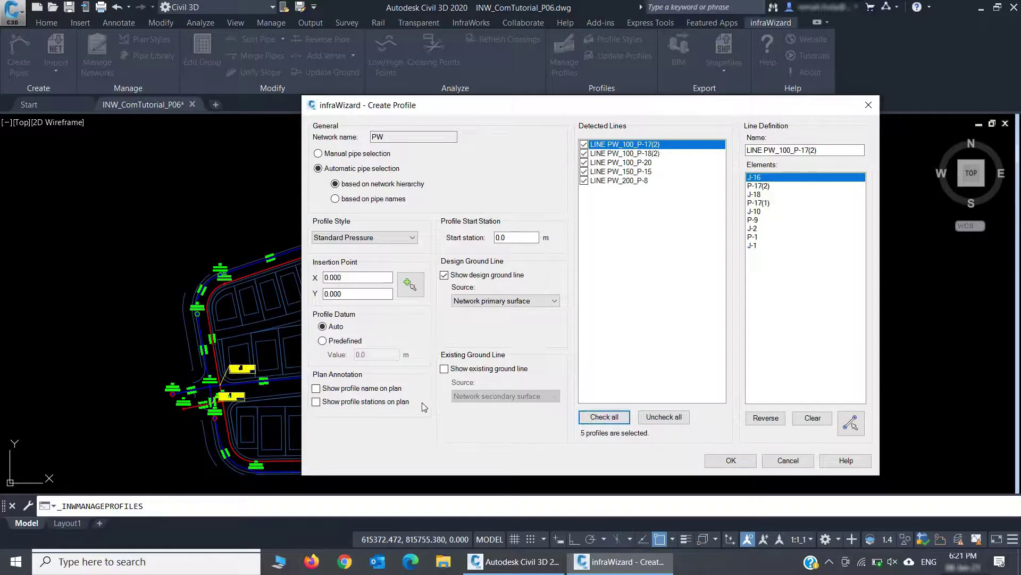
left_click(397, 389)
left_click(412, 288)
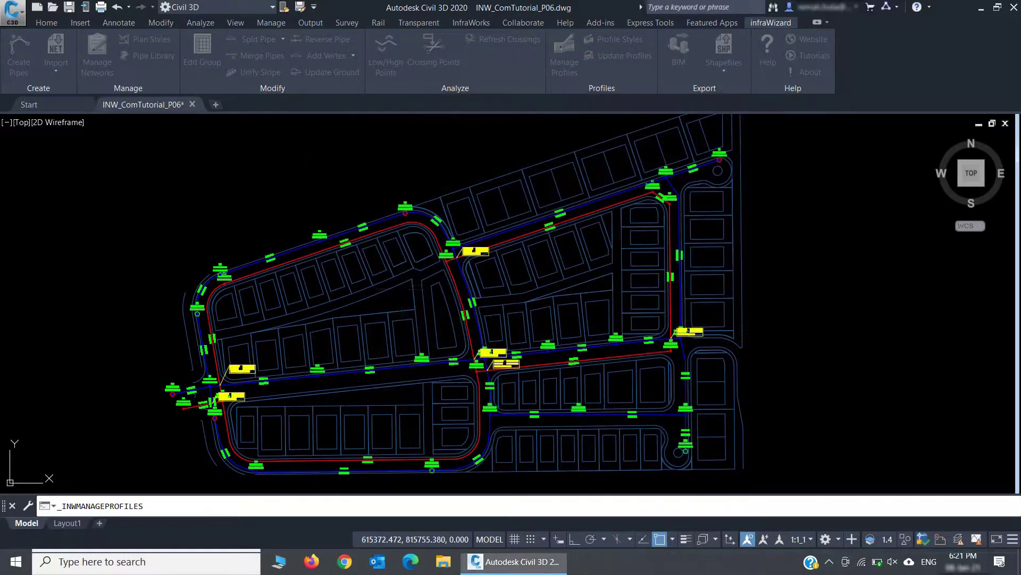
middle_click_drag(684, 274, 588, 266)
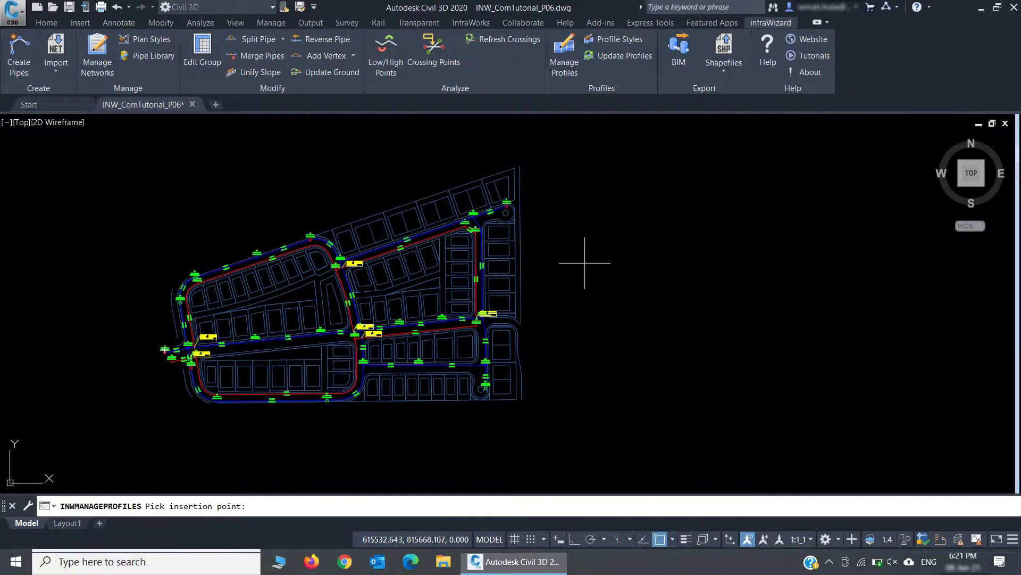
left_click(633, 203)
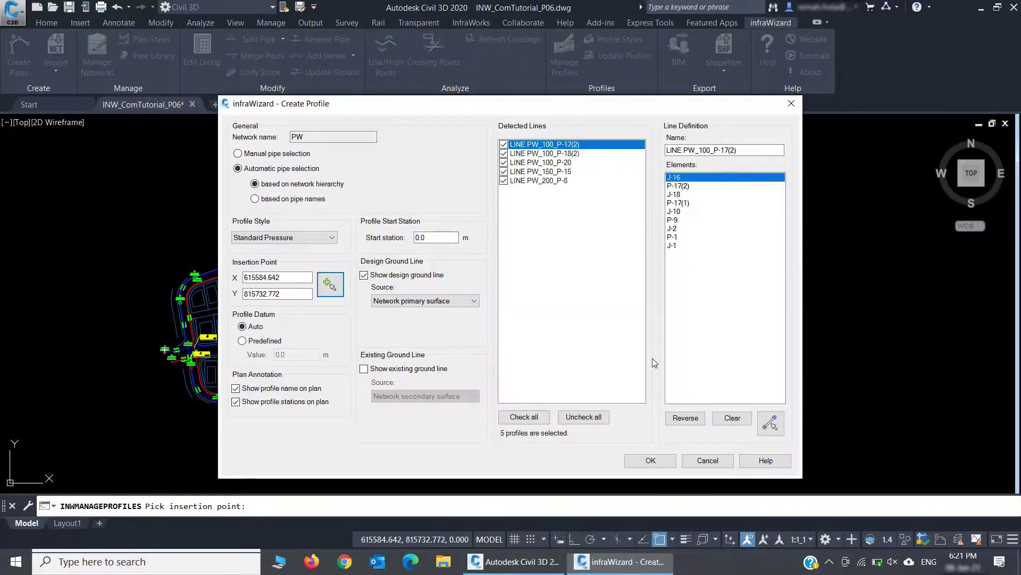
left_click(639, 460)
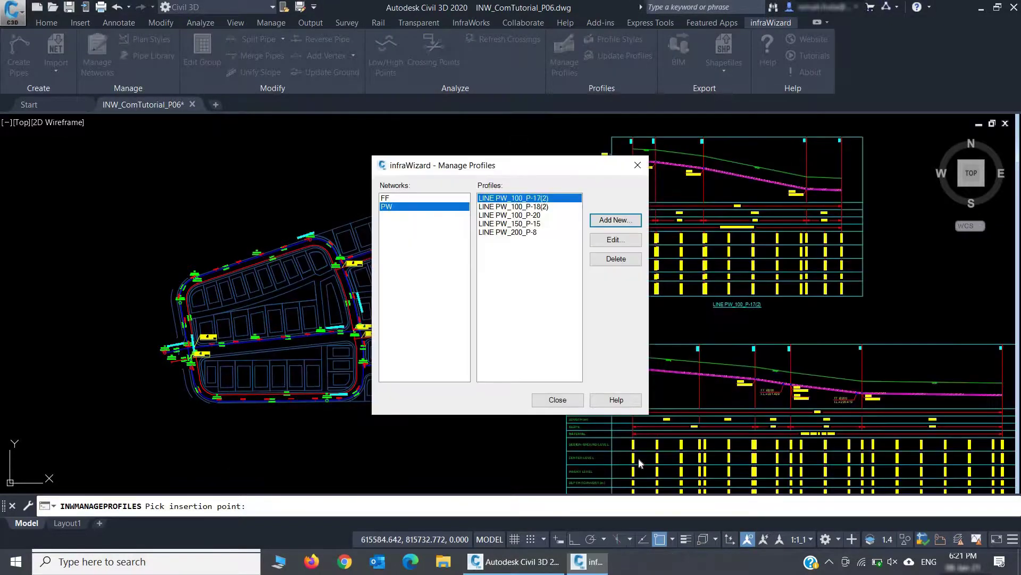
left_click(558, 400)
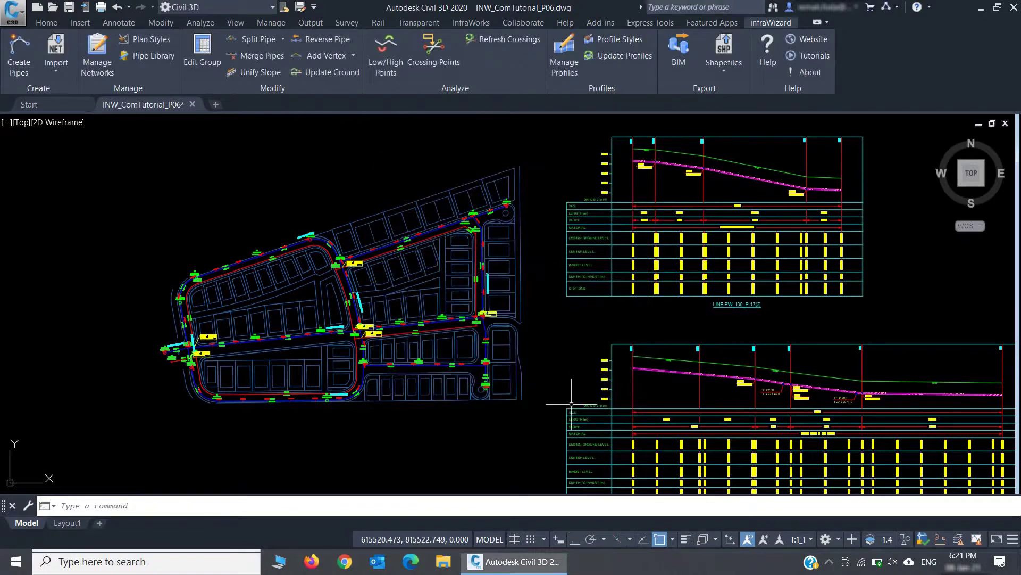
middle_click_drag(571, 398, 406, 331)
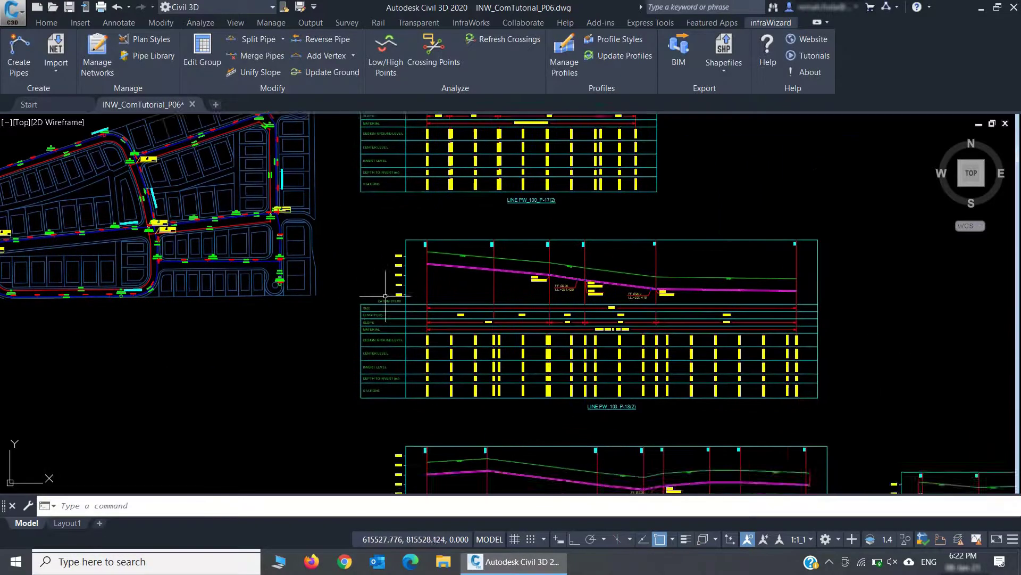
scroll(667, 362, "down", 4)
middle_click_drag(665, 371, 642, 380)
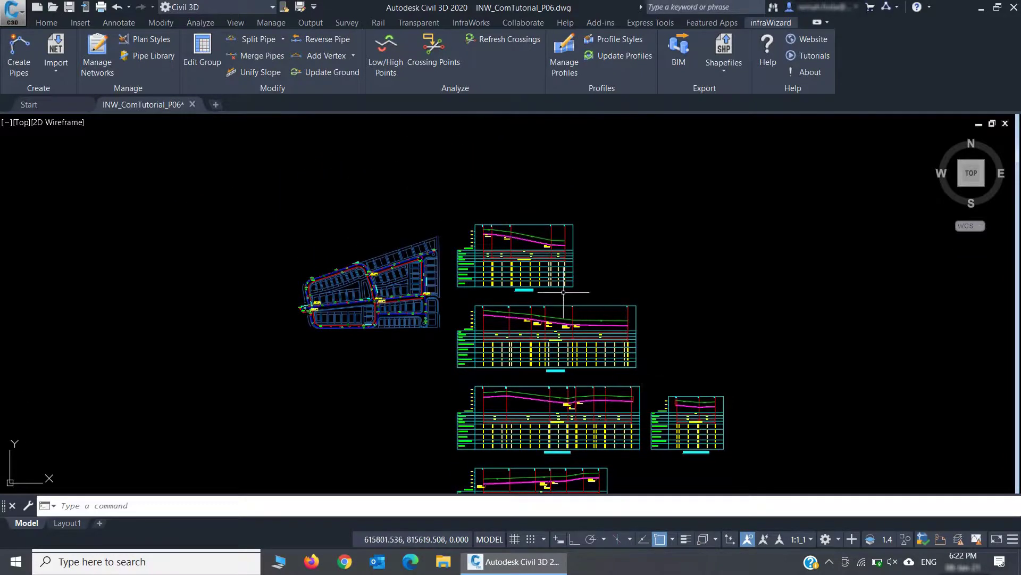
scroll(565, 320, "up", 5)
scroll(566, 320, "up", 2)
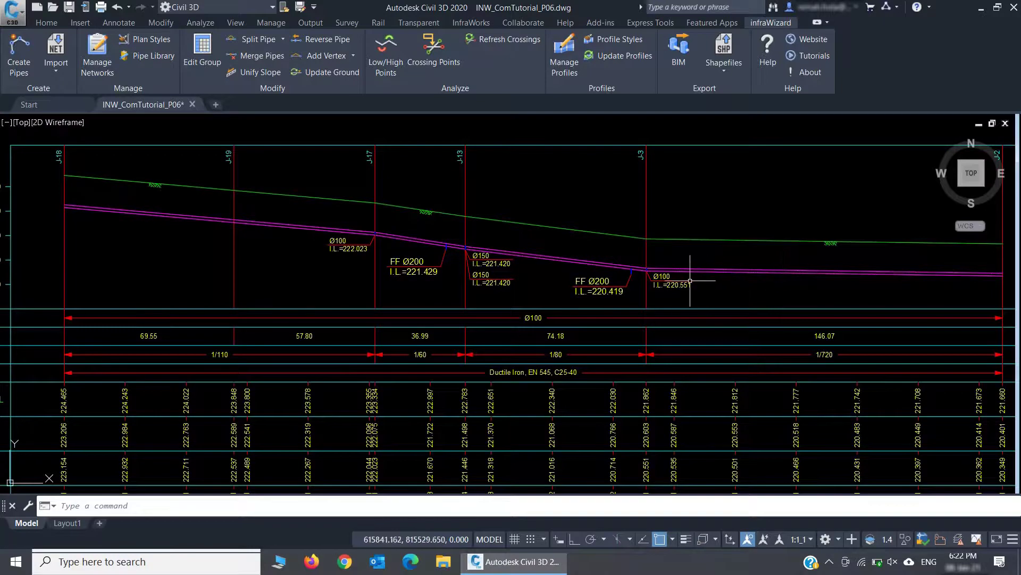
scroll(690, 281, "up", 5)
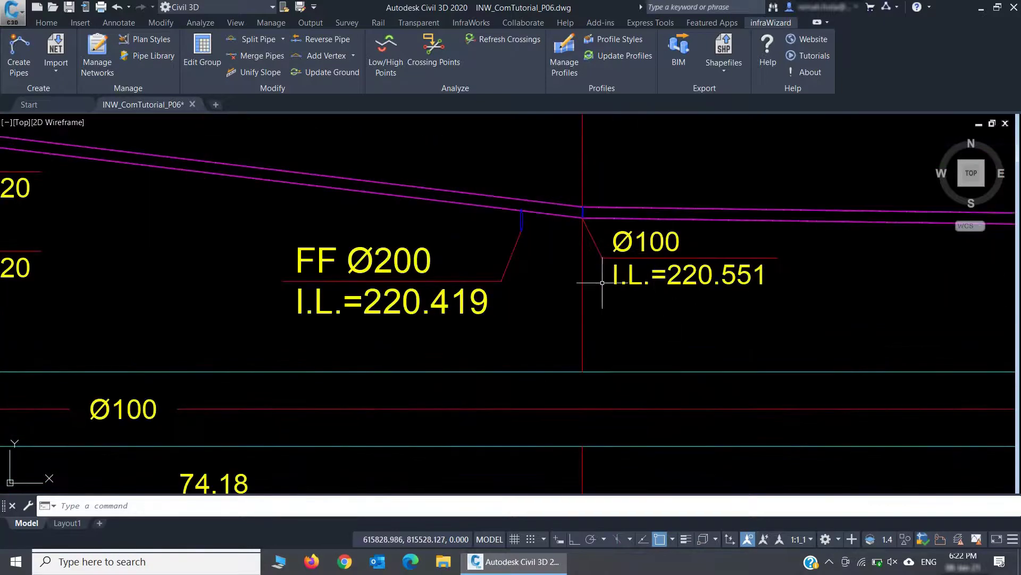
middle_click_drag(478, 303, 823, 325)
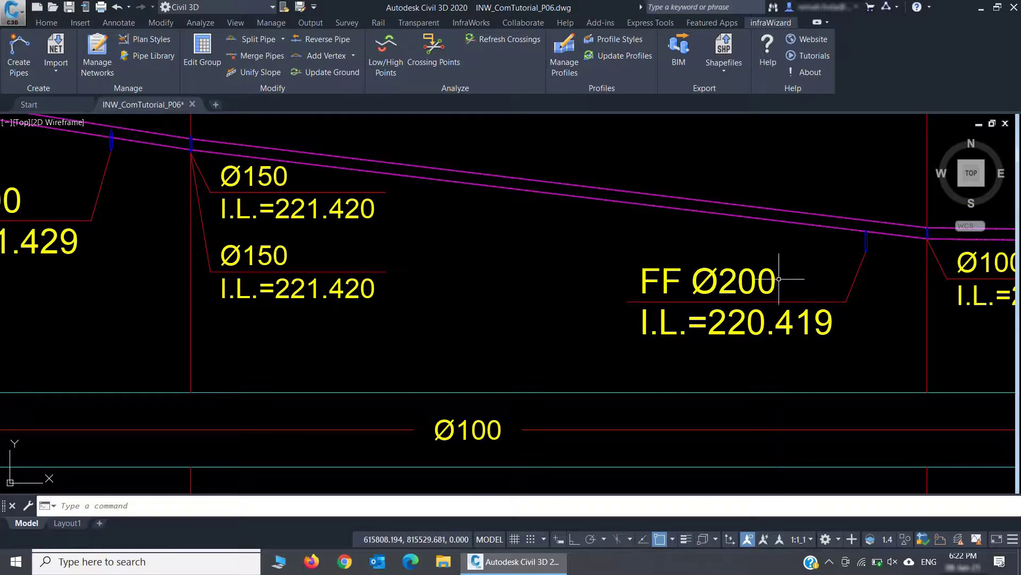
scroll(779, 278, "down", 5)
middle_click_drag(638, 342, 644, 260)
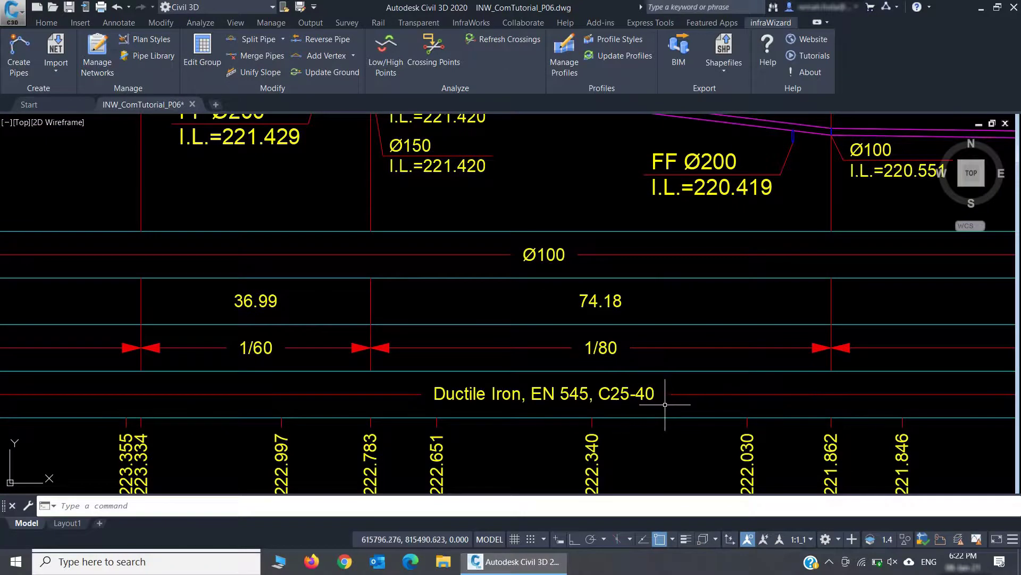
middle_click_drag(665, 404, 684, 307)
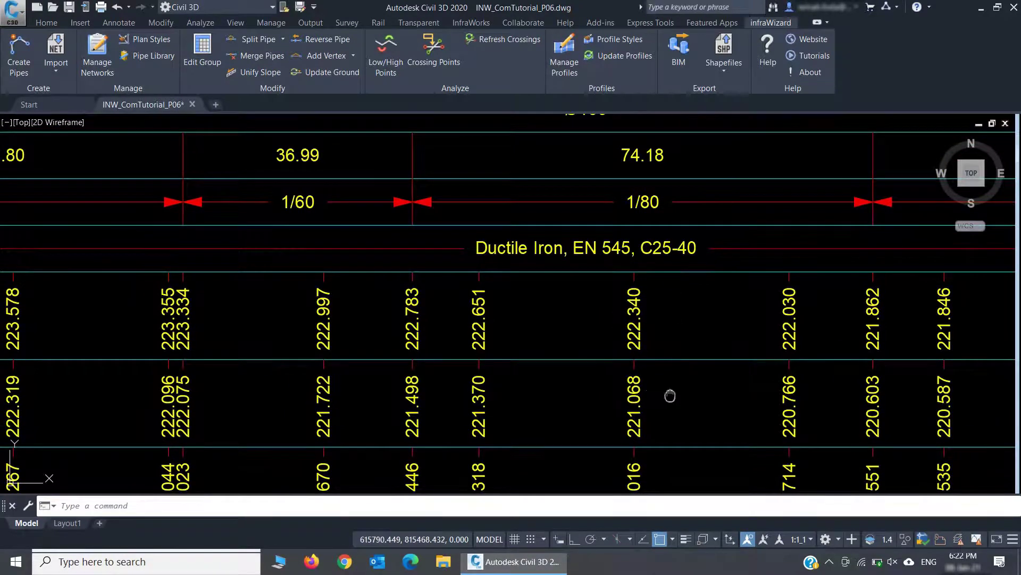
middle_click_drag(670, 395, 690, 221)
middle_click_drag(686, 419, 690, 314)
scroll(689, 350, "down", 4)
scroll(689, 350, "down", 2)
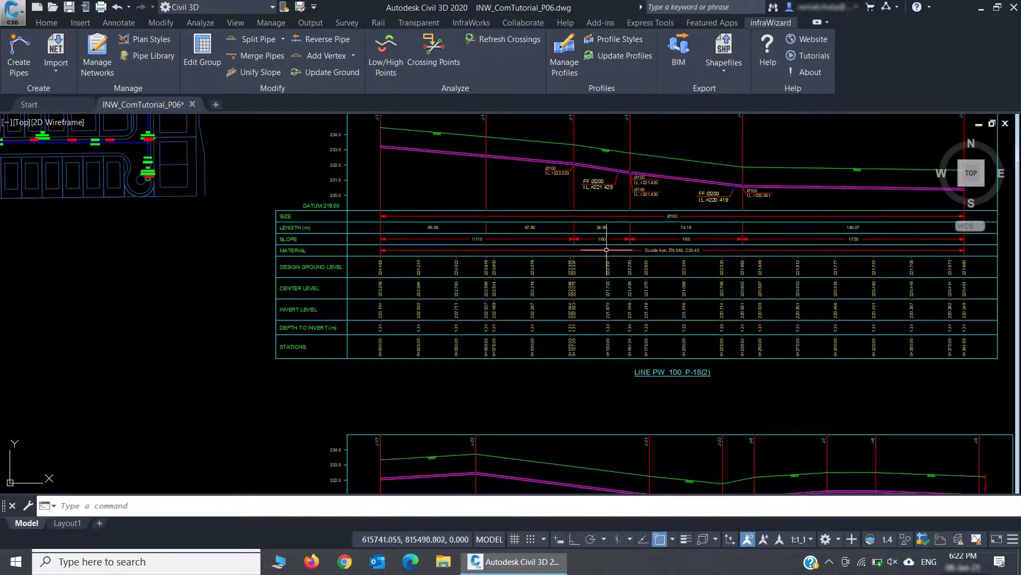
scroll(686, 356, "down", 5)
middle_click_drag(687, 356, 599, 334)
scroll(686, 333, "up", 4)
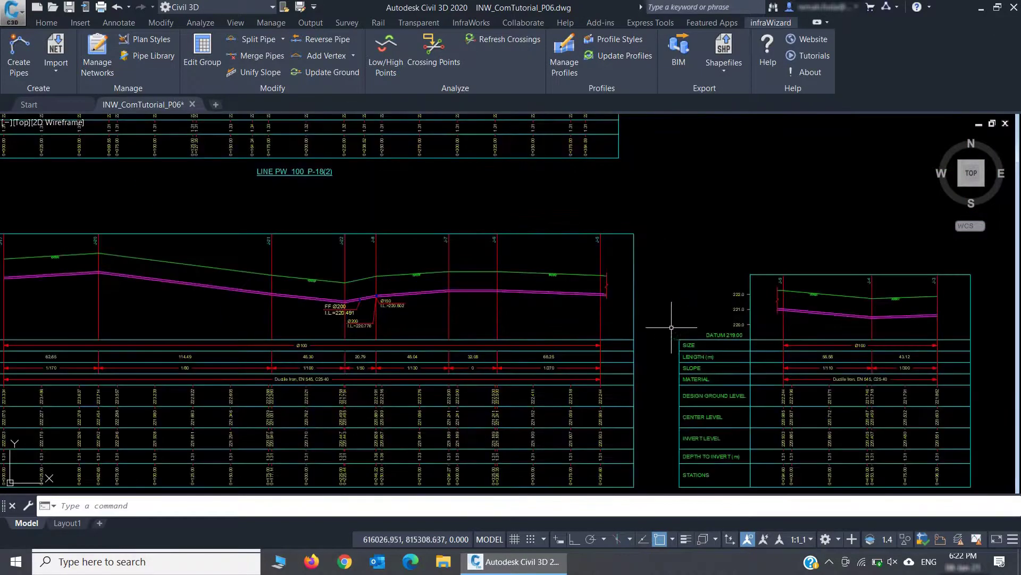
left_click(701, 341)
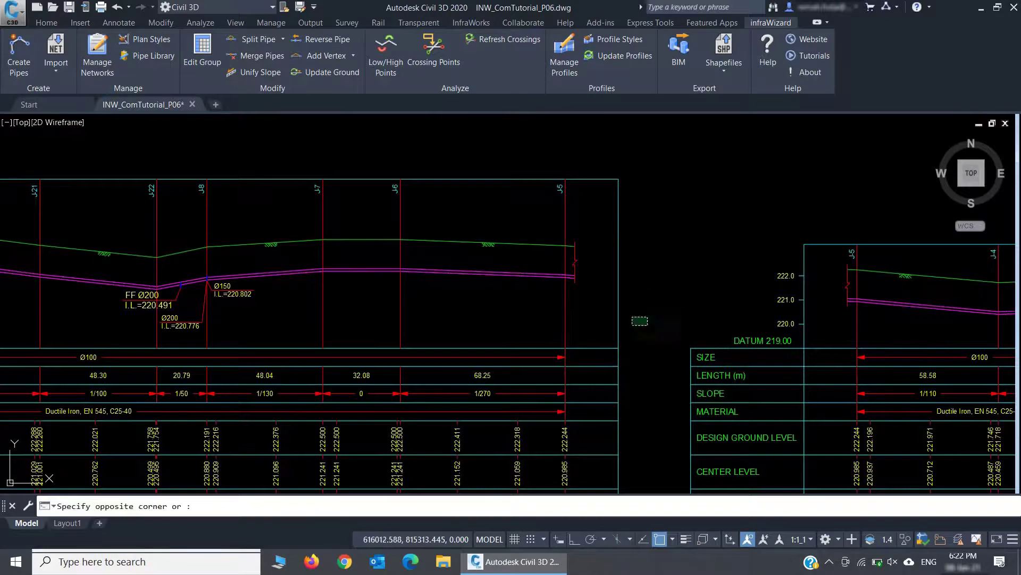
left_click(601, 332)
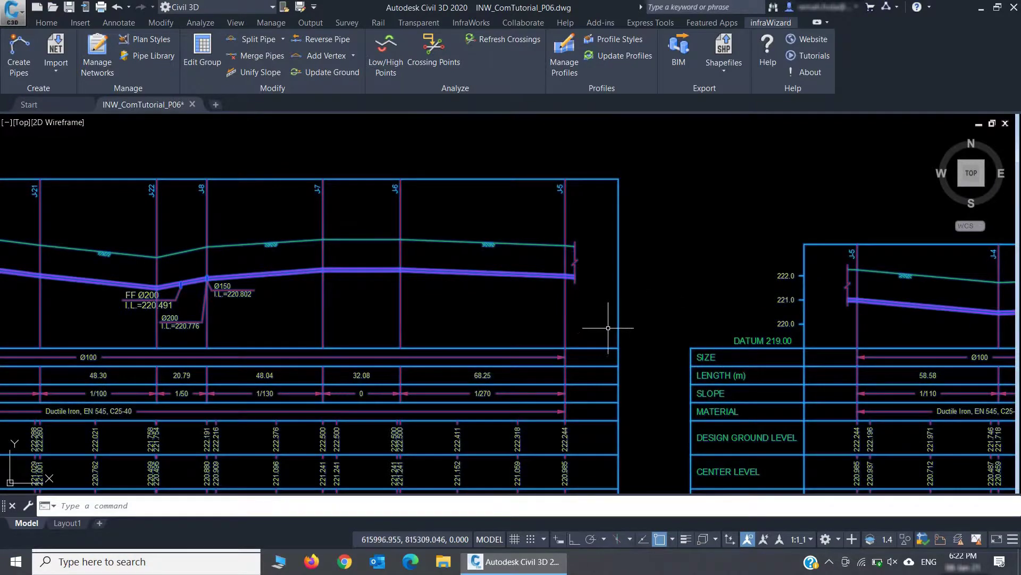
key("Escape")
scroll(607, 324, "down", 5)
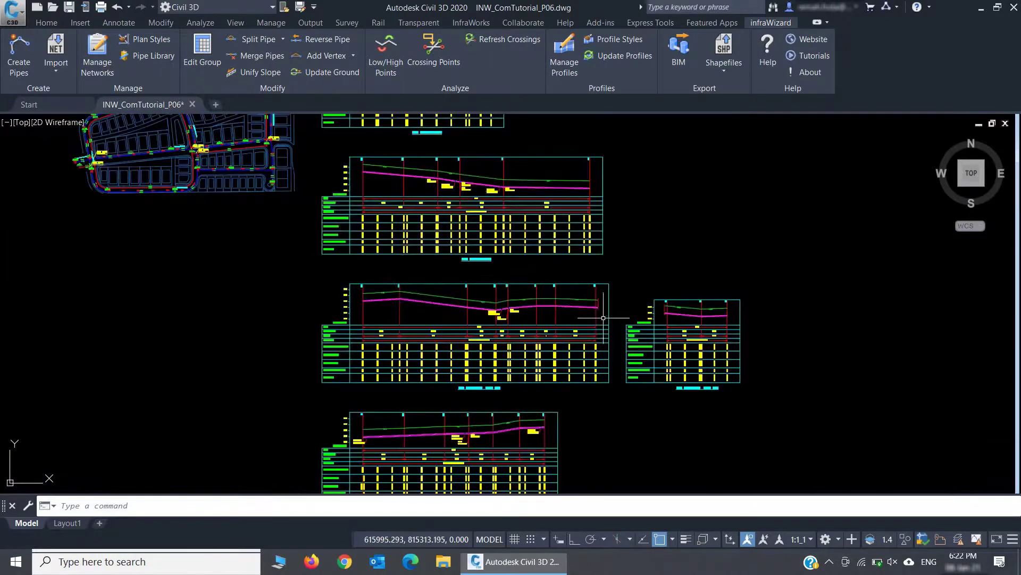
- Pan and zoom to the LINE PW_100_P-17(2) run and its labels, then reframe beside the profiles
middle_click_drag(394, 273, 479, 370)
scroll(334, 257, "up", 3)
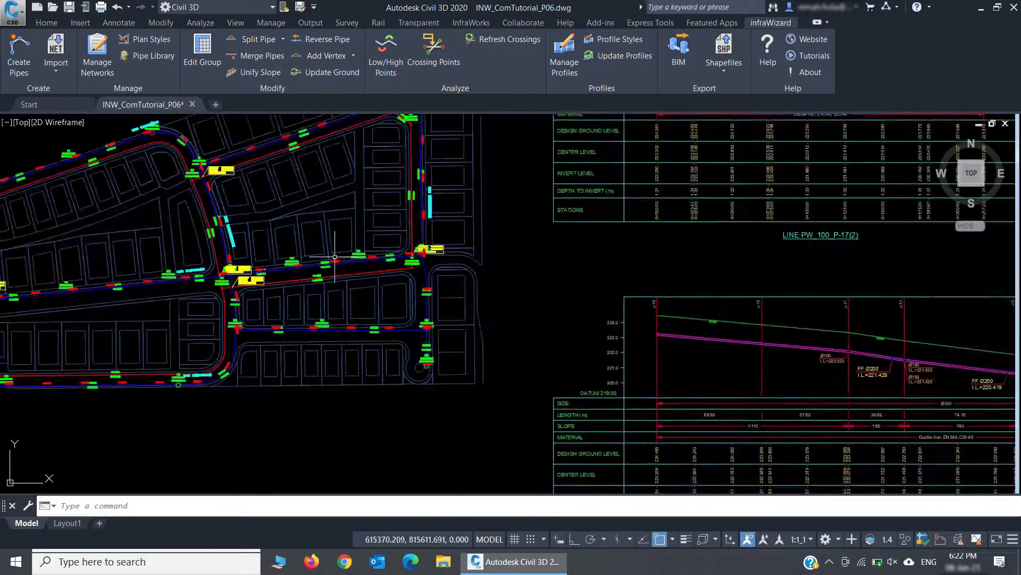
scroll(335, 257, "up", 4)
scroll(192, 289, "up", 2)
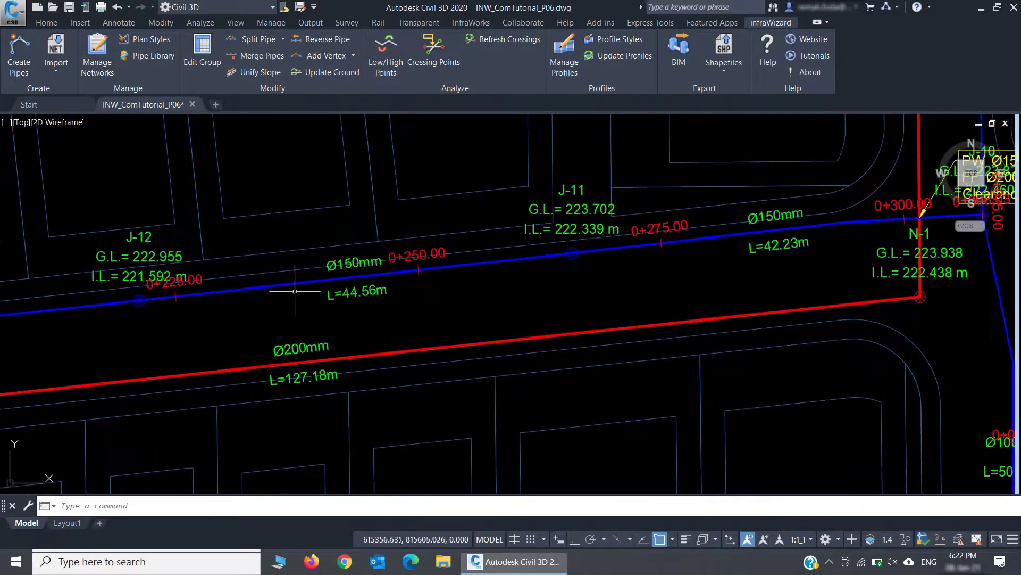
middle_click_drag(676, 248, 568, 342)
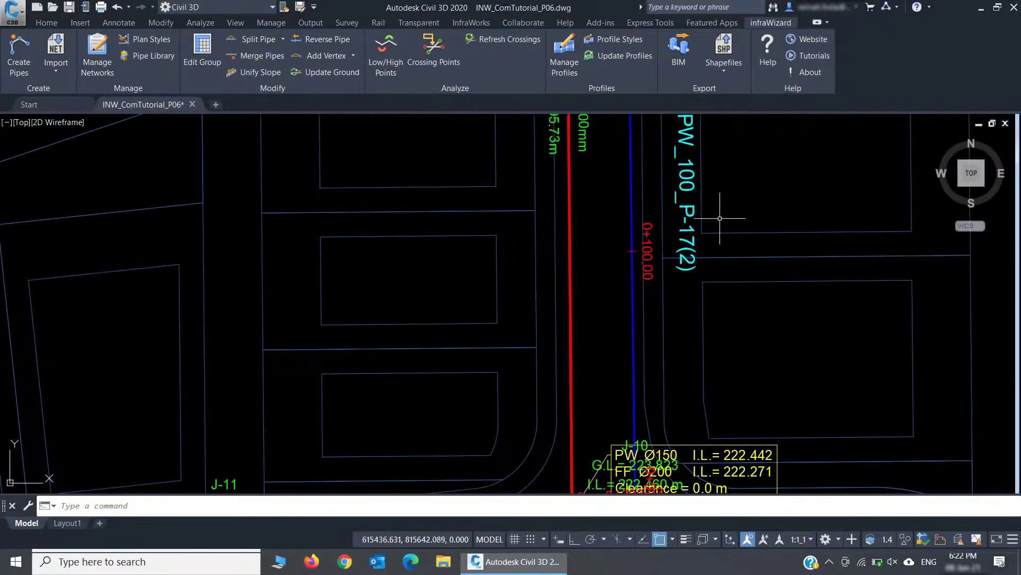
middle_click_drag(720, 218, 669, 323)
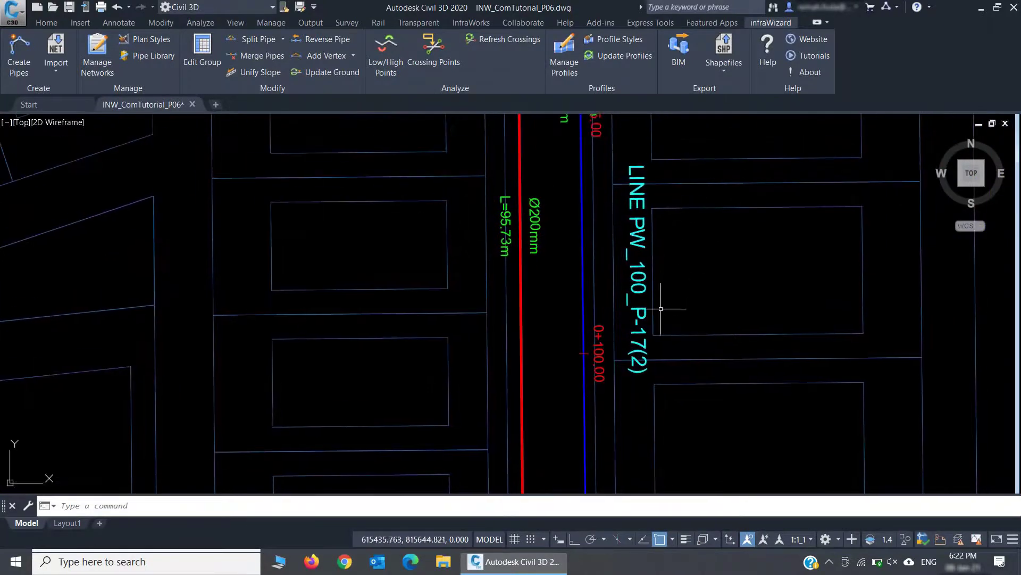
scroll(659, 348, "down", 8)
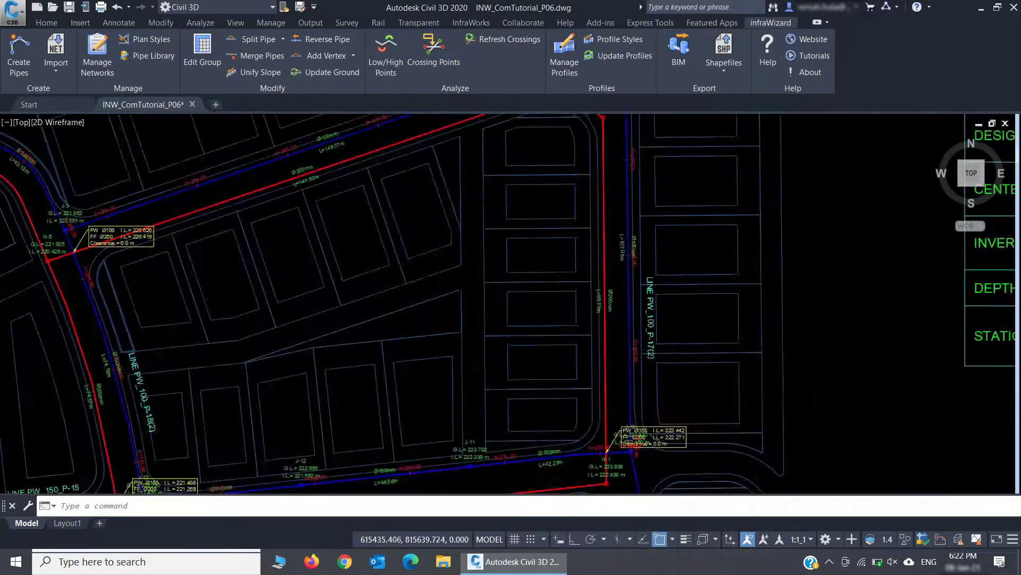
middle_click_drag(764, 354, 341, 266)
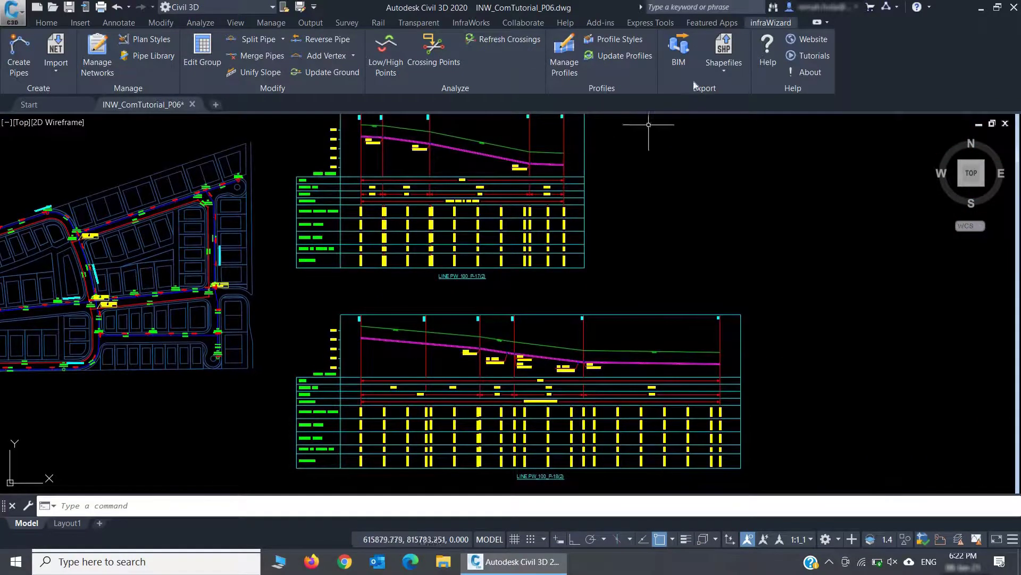
- Run the BIM export with both FF and PW networks selected and confirm the completion message
left_click(687, 66)
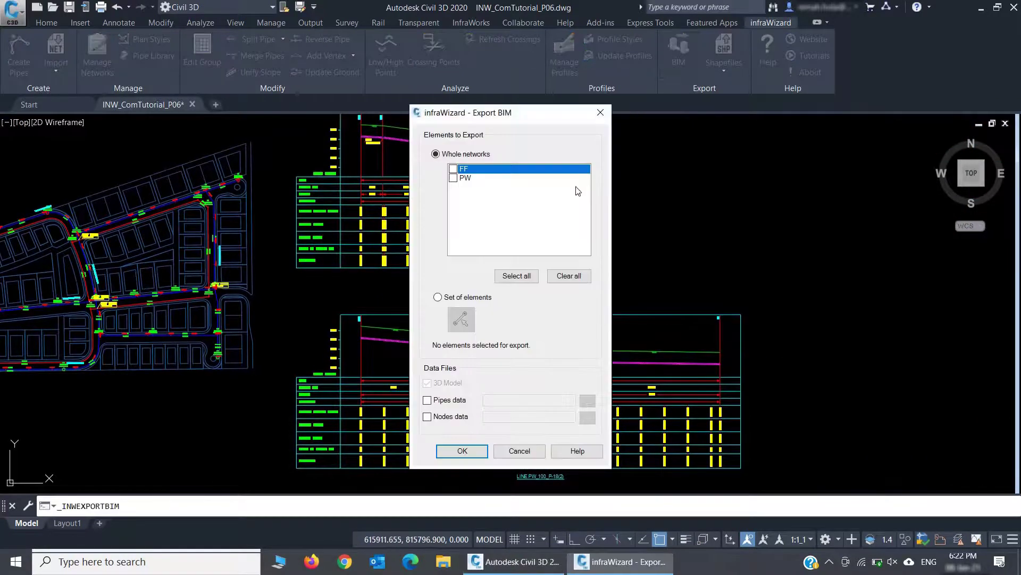
left_click(524, 277)
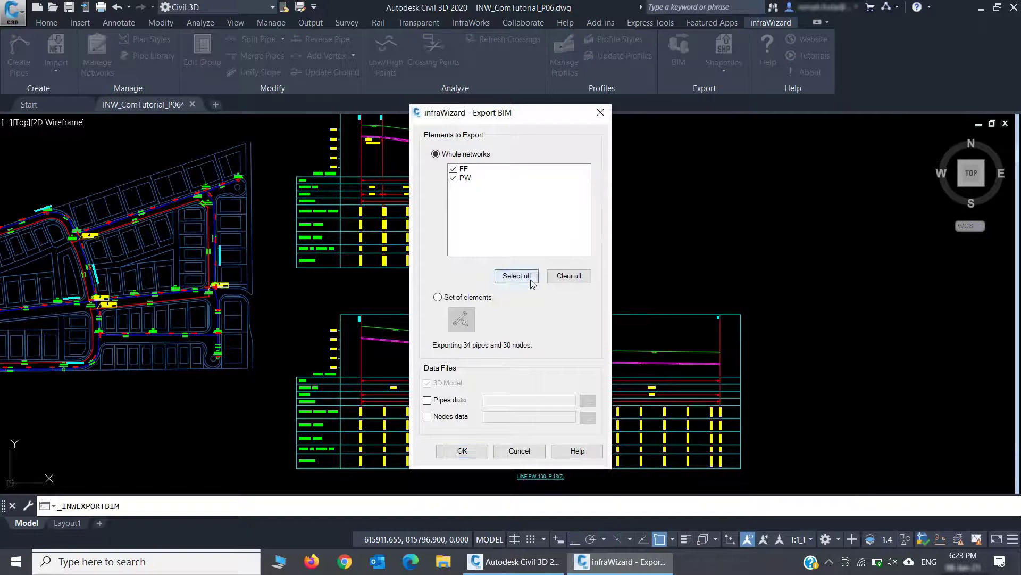
left_click(462, 451)
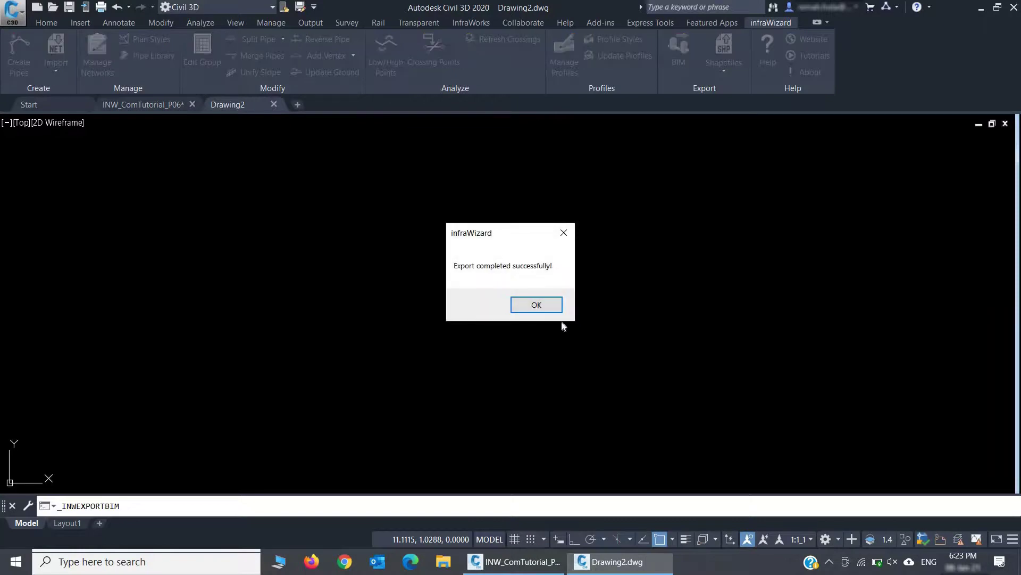
left_click(555, 309)
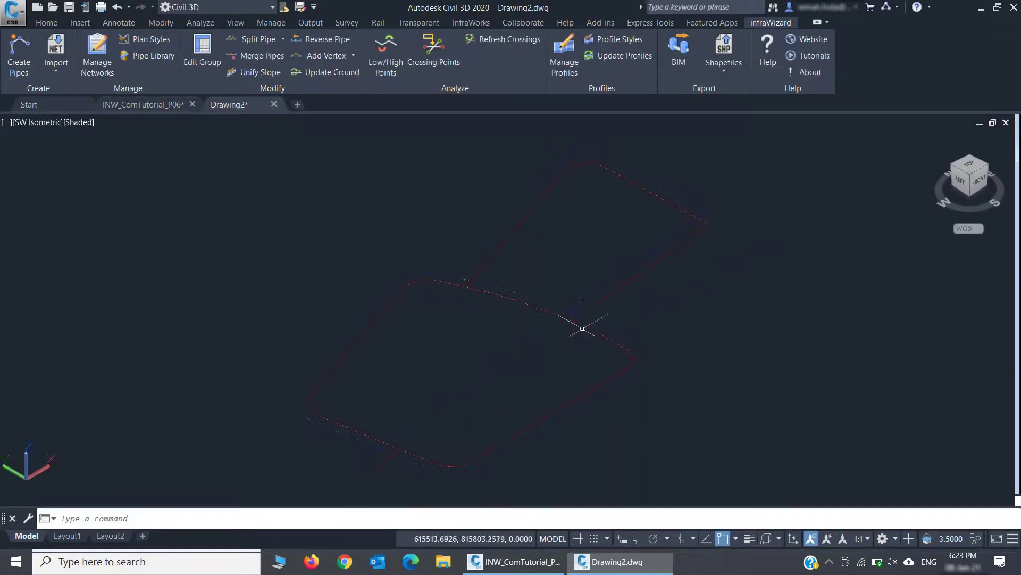
- Zoom and pan along the long red pipe to bring its bends and the crossing pipe into view
scroll(582, 328, "up", 10)
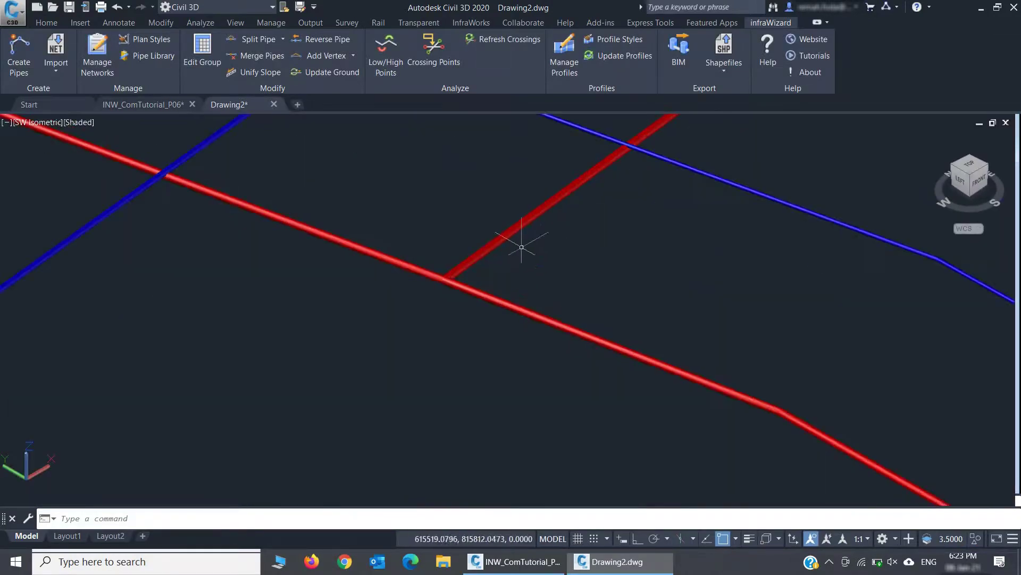
scroll(522, 247, "down", 5)
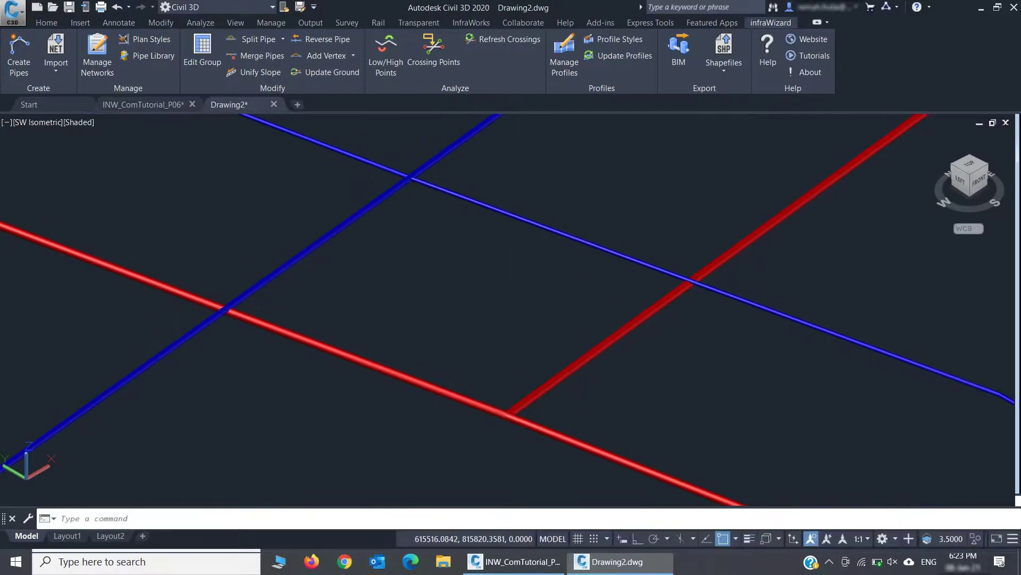
middle_click_drag(521, 247, 592, 369)
middle_click_drag(166, 235, 532, 367)
scroll(372, 298, "down", 3)
scroll(200, 285, "down", 2)
middle_click_drag(201, 285, 611, 363)
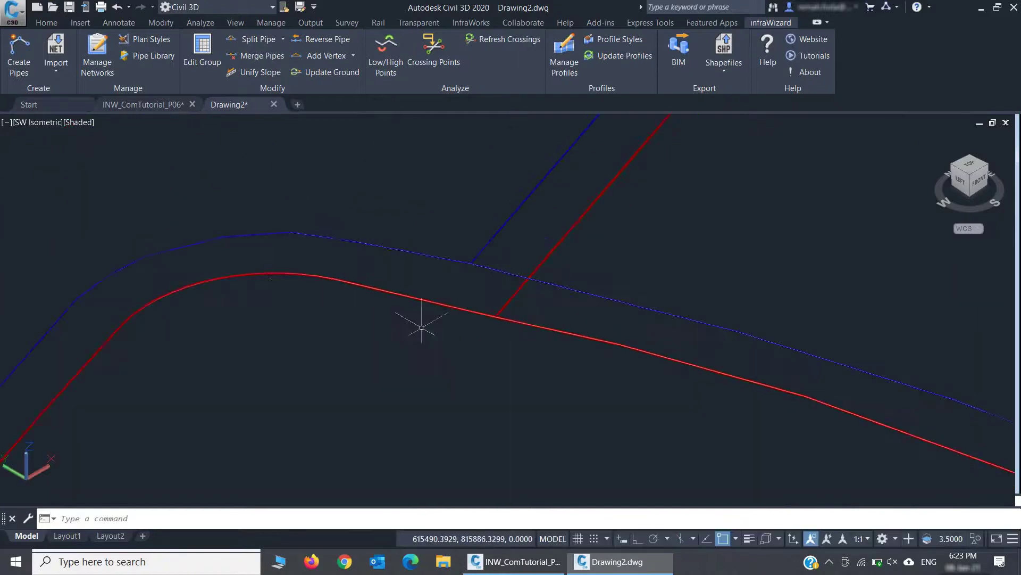
scroll(272, 274, "up", 4)
- Select the red pipe at its bend and the upper blue pipe to inspect them, then reframe the bend
left_click(299, 261)
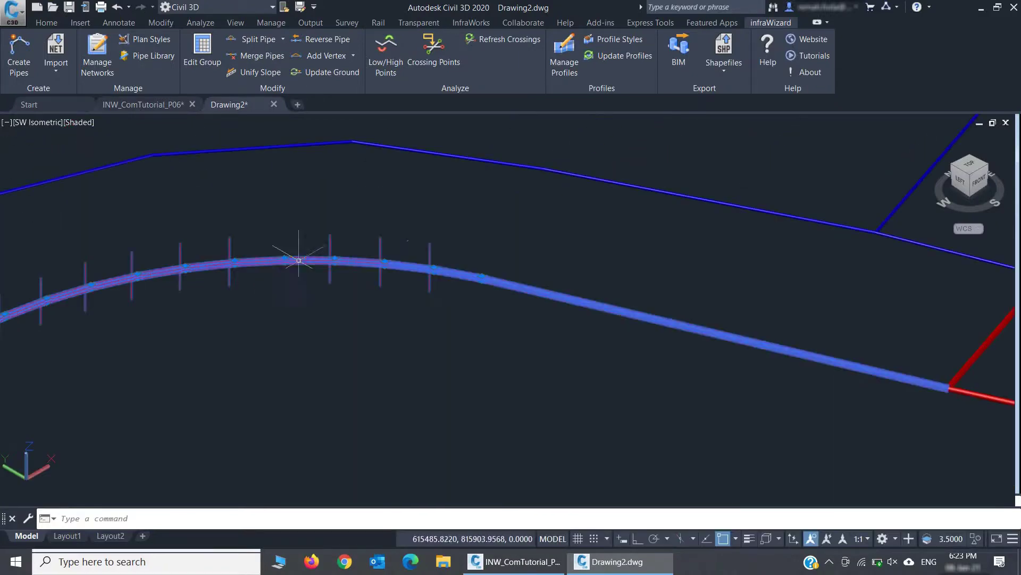
key("Escape")
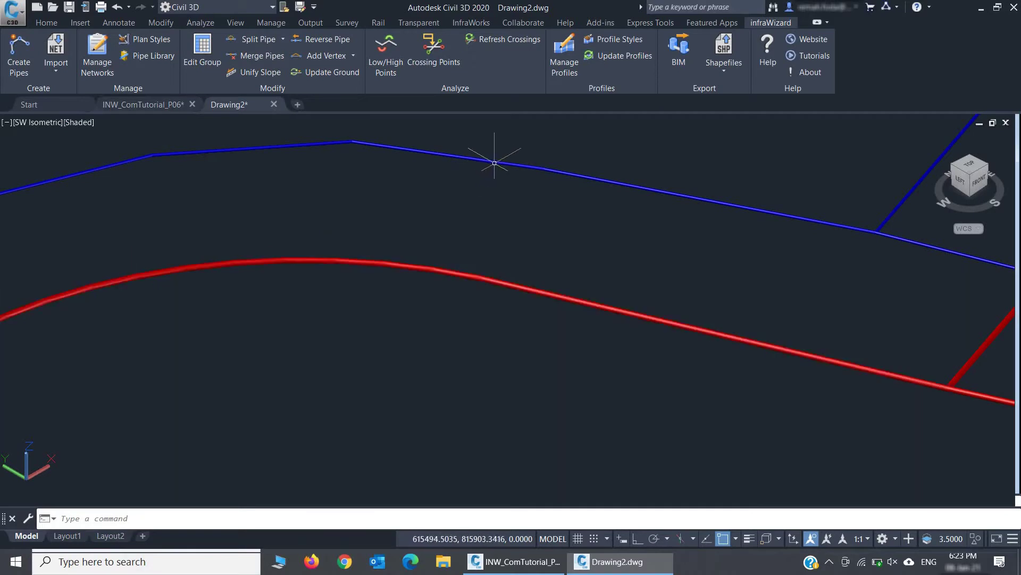
left_click(498, 160)
key("Escape")
scroll(525, 221, "down", 5)
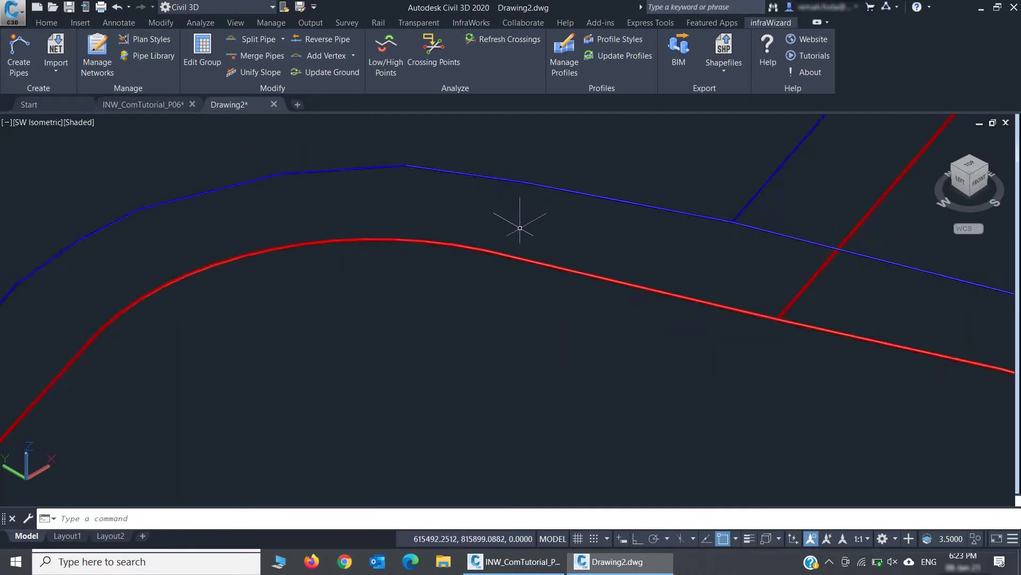
middle_click_drag(299, 281, 432, 234)
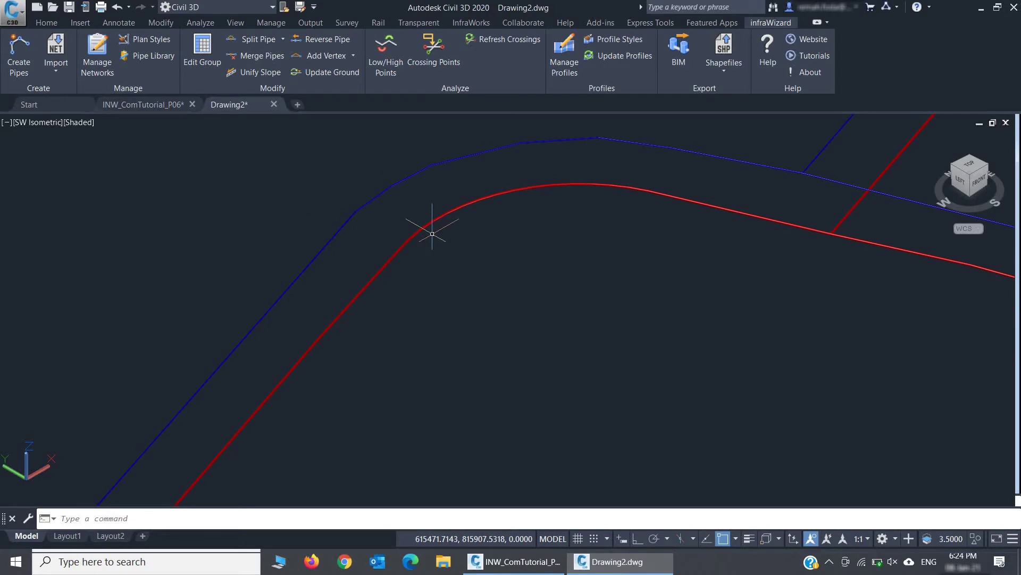